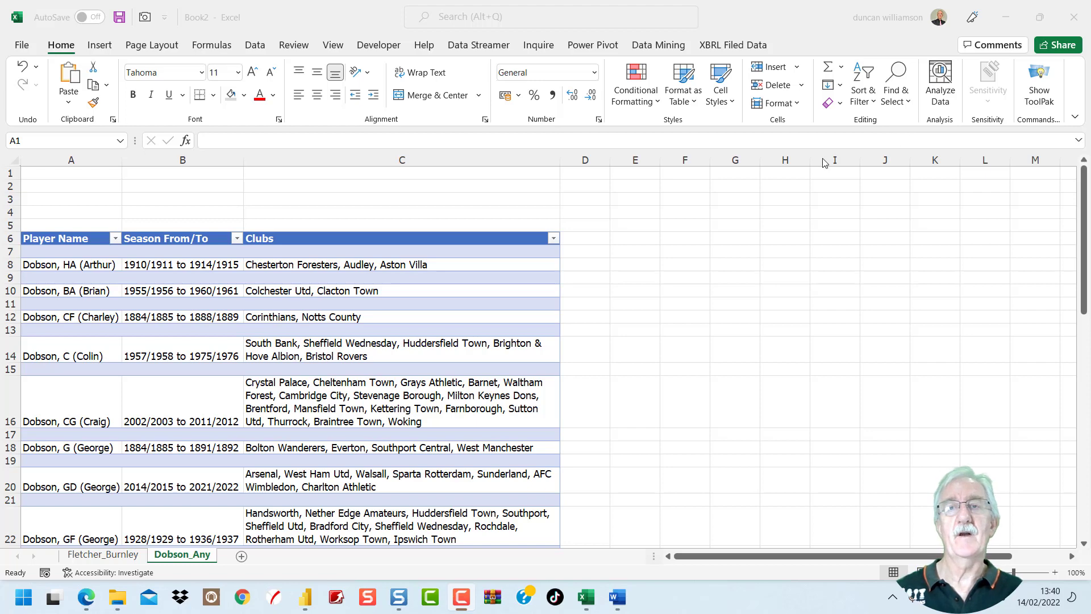
# Examine the player table on the Dobson_Any sheet, including its blank rows, names, season ranges and comma-separated club lists
pyautogui.keyDown('ctrl'); pyautogui.scroll(2, 445, 341); pyautogui.keyUp('ctrl')
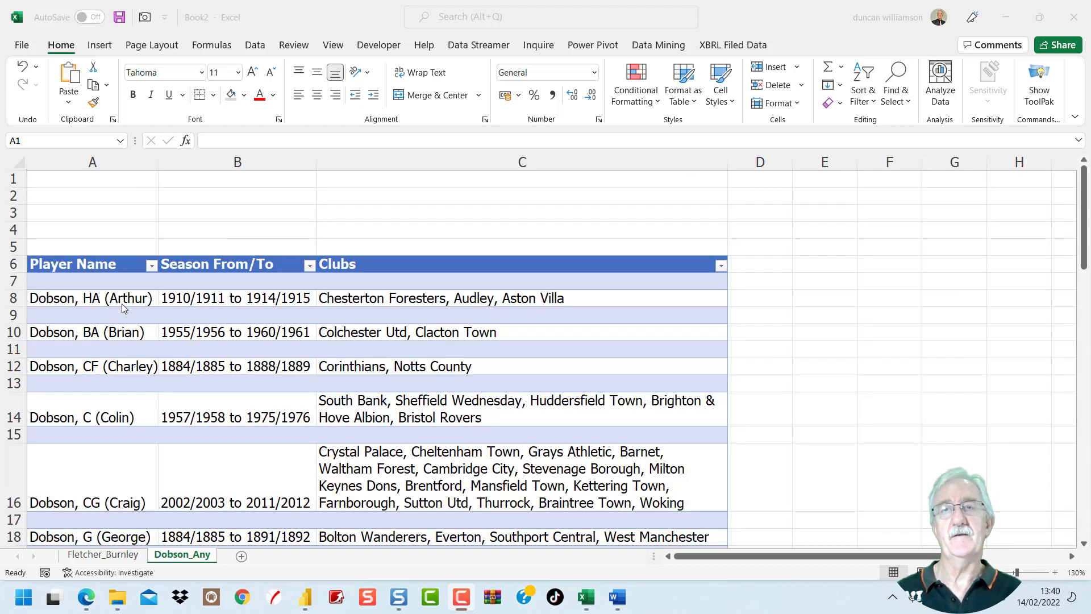
pyautogui.scroll(-3, 121, 304)
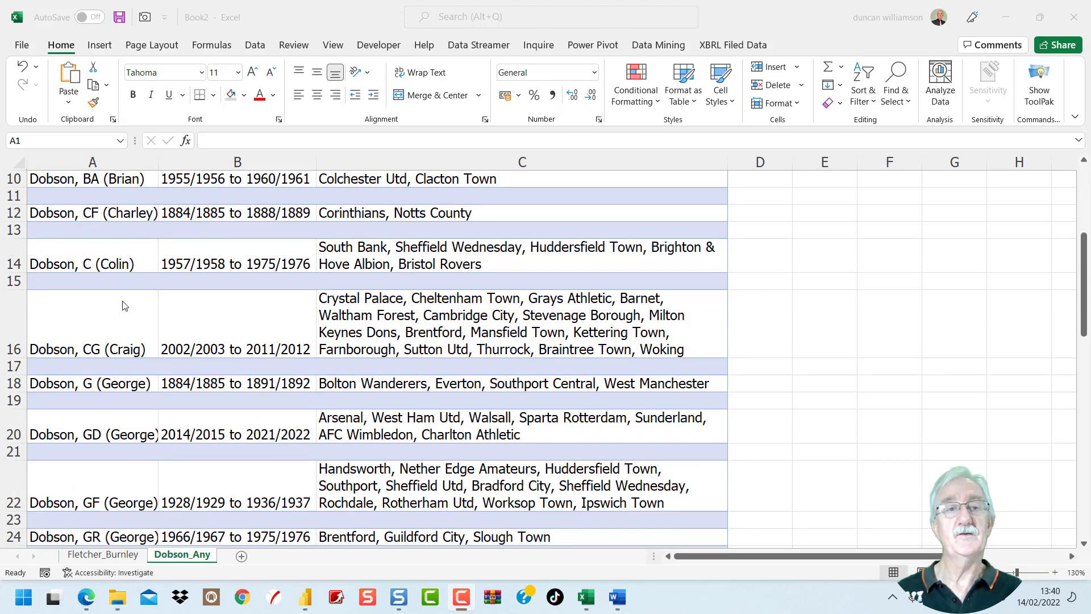
pyautogui.scroll(3, 125, 305)
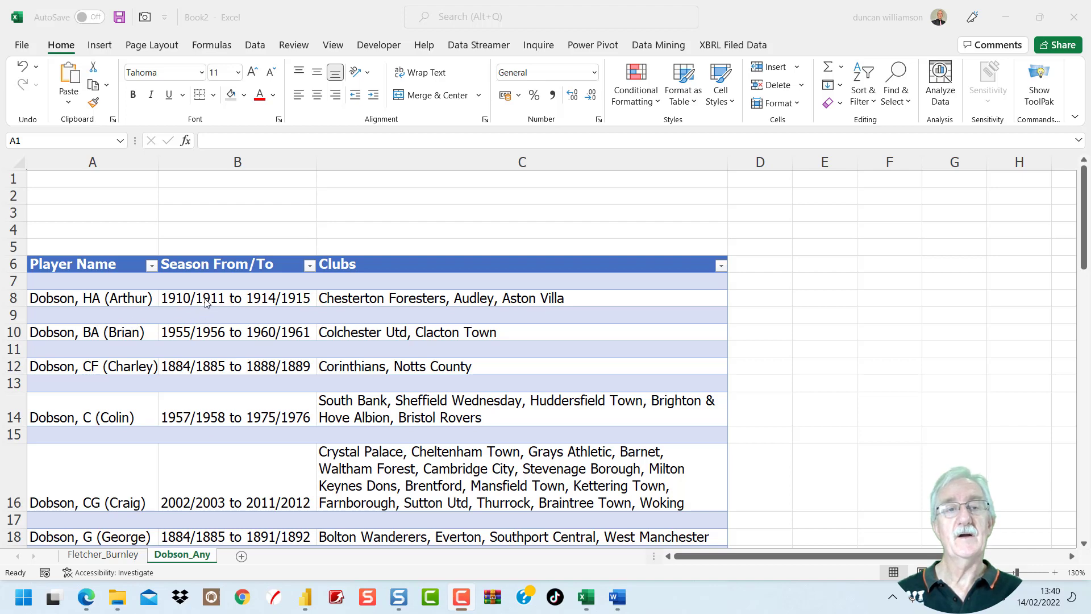
pyautogui.scroll(-4, 184, 306)
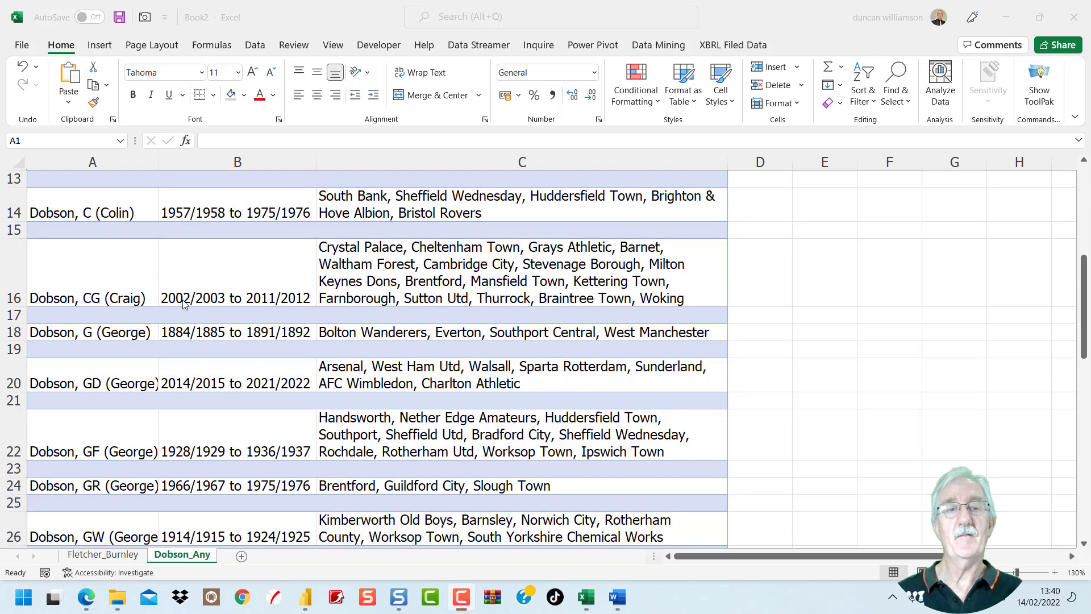
pyautogui.scroll(-3, 184, 305)
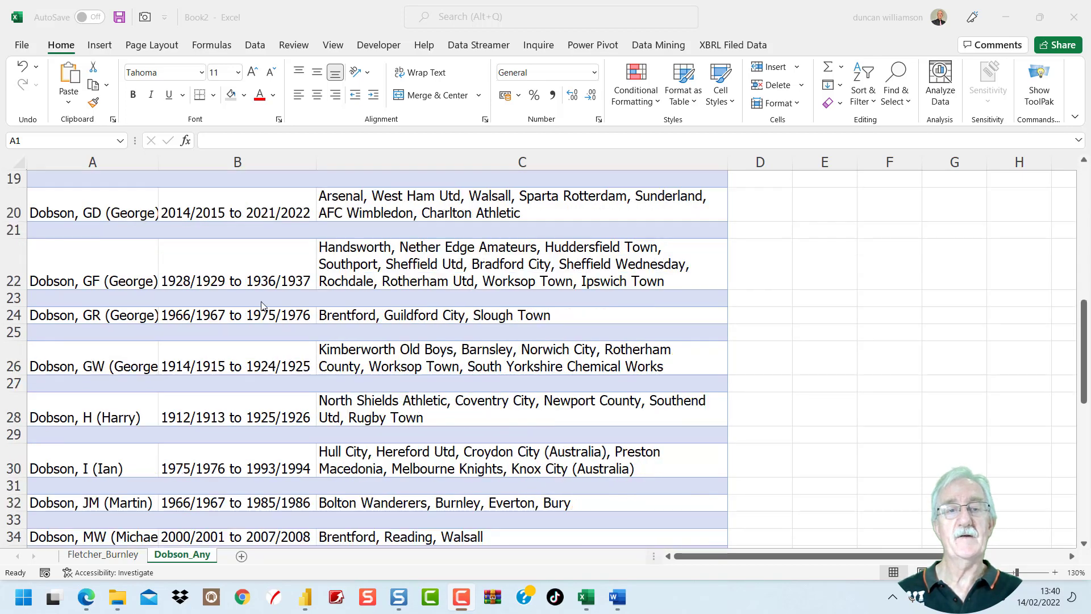
pyautogui.scroll(-5, 264, 313)
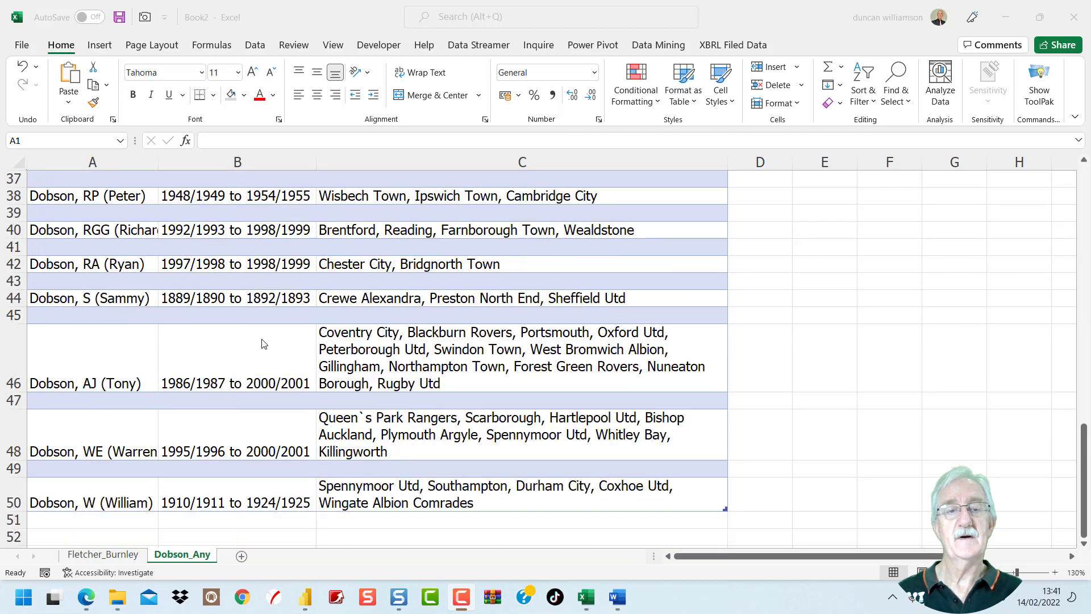
pyautogui.scroll(-3, 263, 343)
pyautogui.scroll(15, 262, 347)
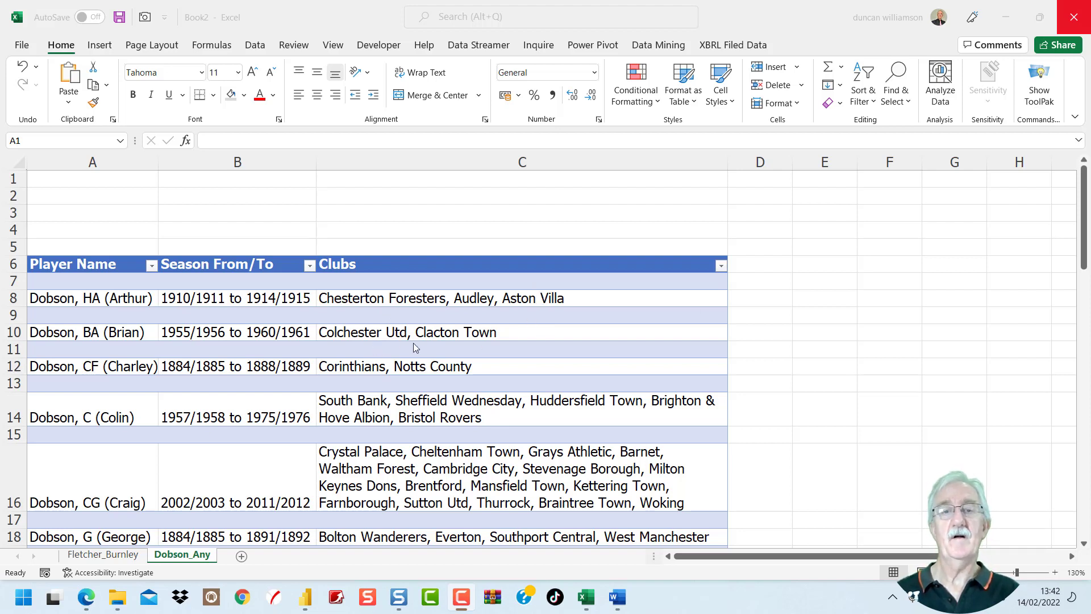
pyautogui.scroll(-2, 454, 381)
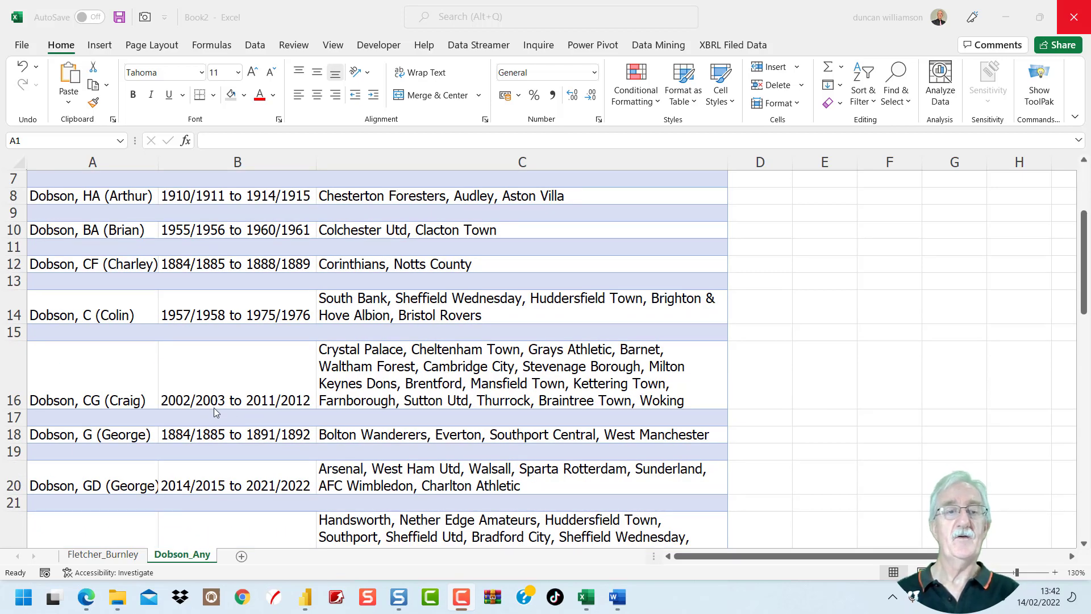
pyautogui.scroll(-3, 453, 391)
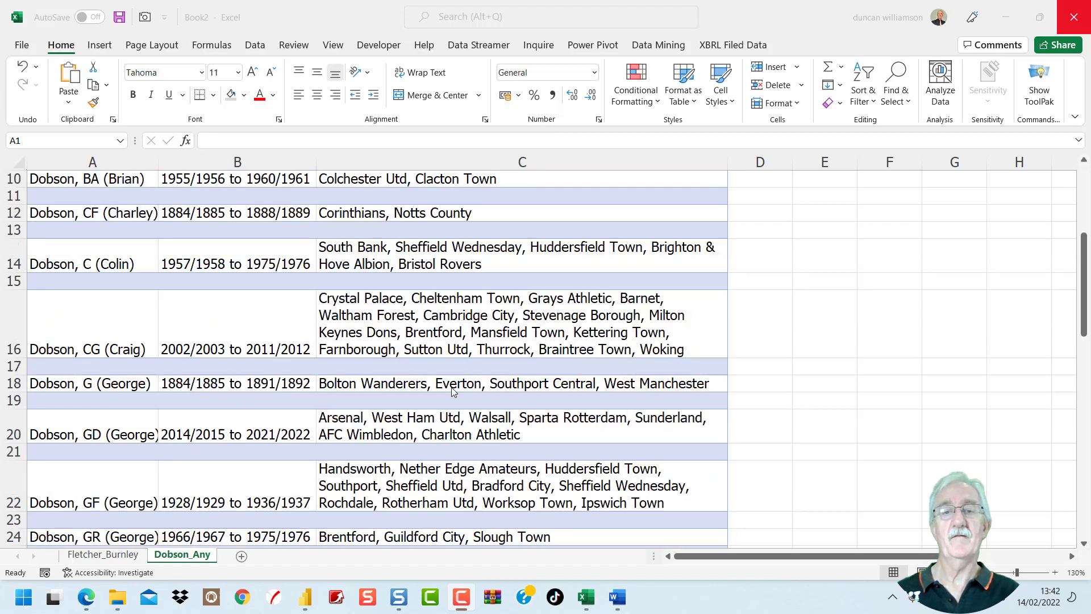
pyautogui.scroll(-4, 453, 391)
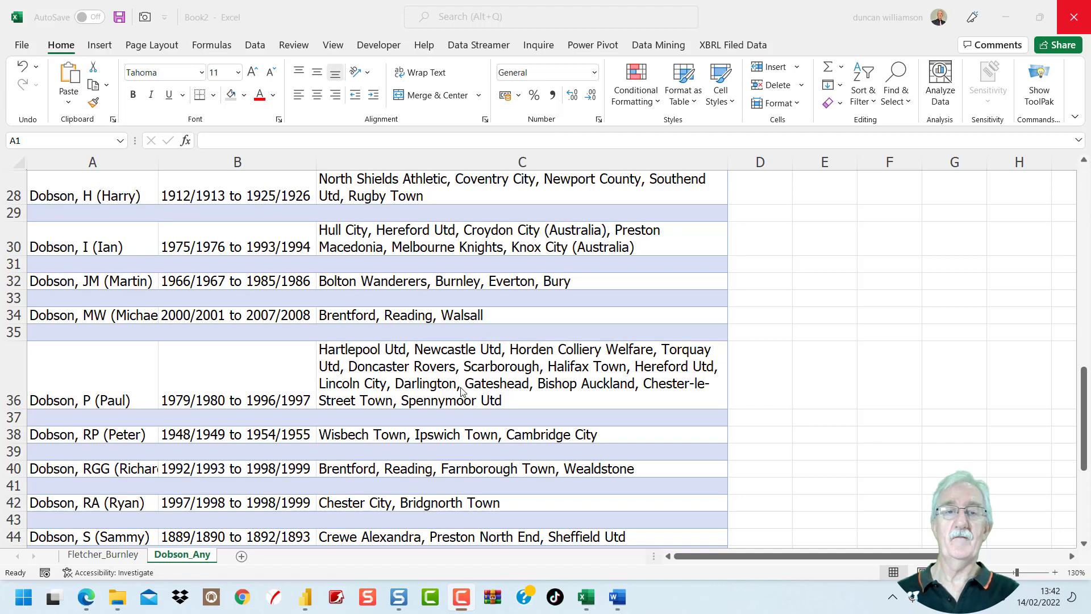
pyautogui.scroll(-3, 460, 391)
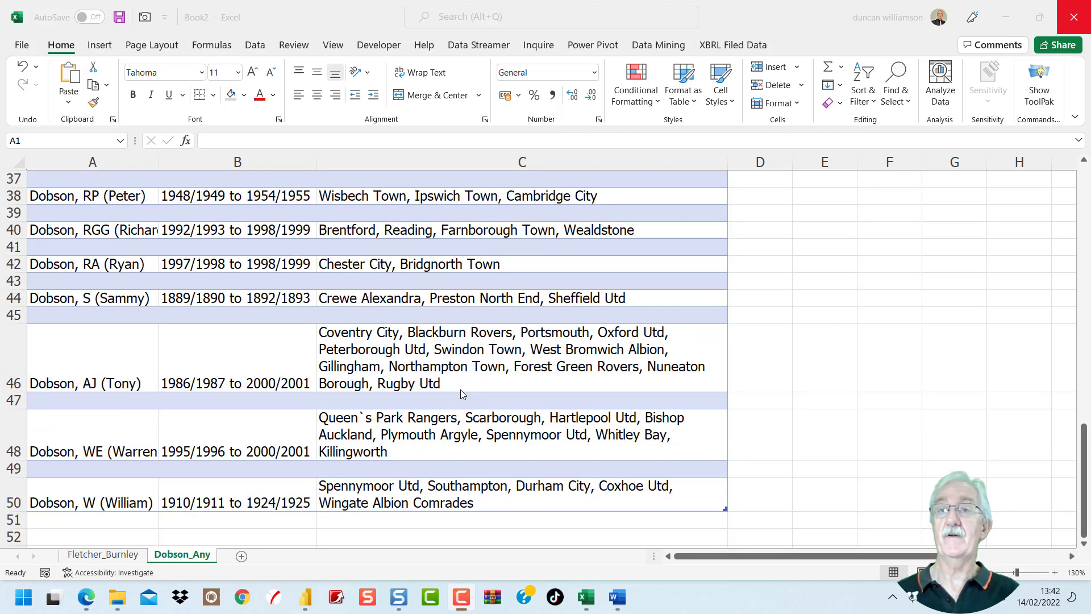
pyautogui.scroll(11, 460, 390)
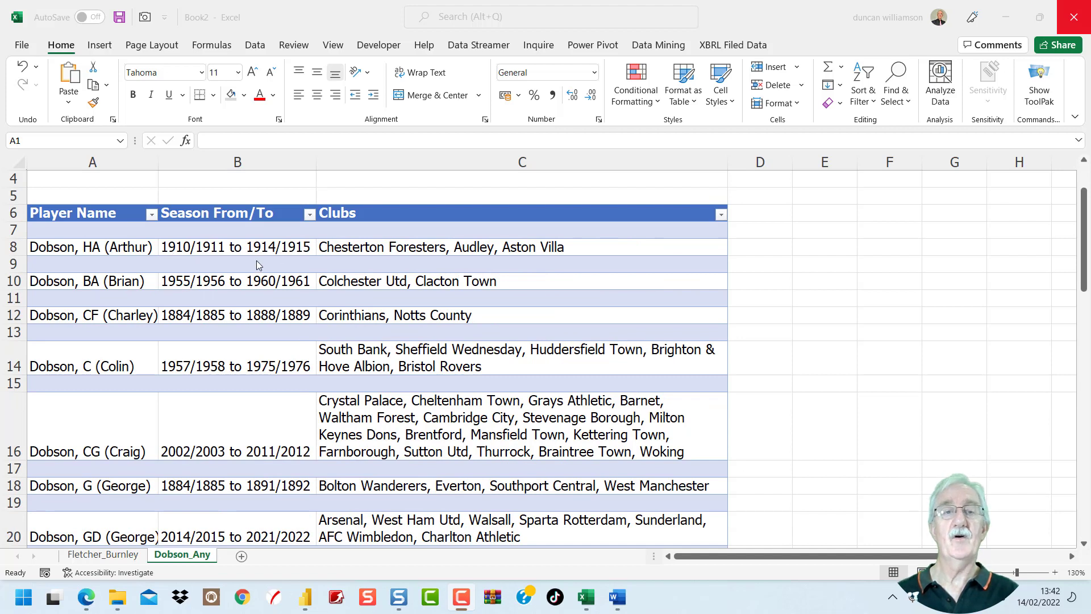
# Load the player table from the Dobson_Any sheet into Power Query Editor
pyautogui.click(178, 262)
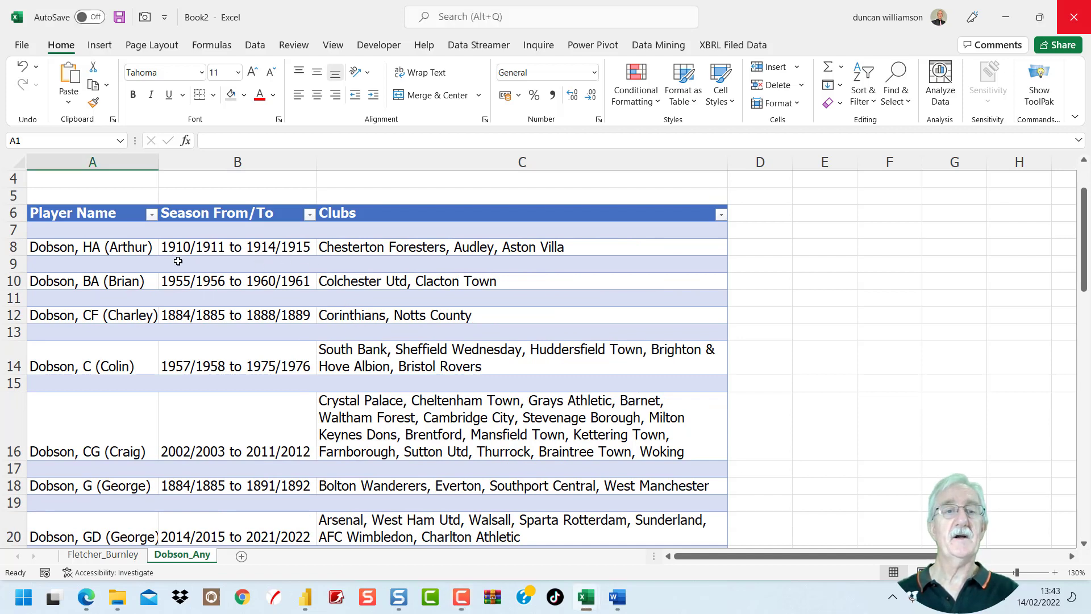
pyautogui.click(177, 261)
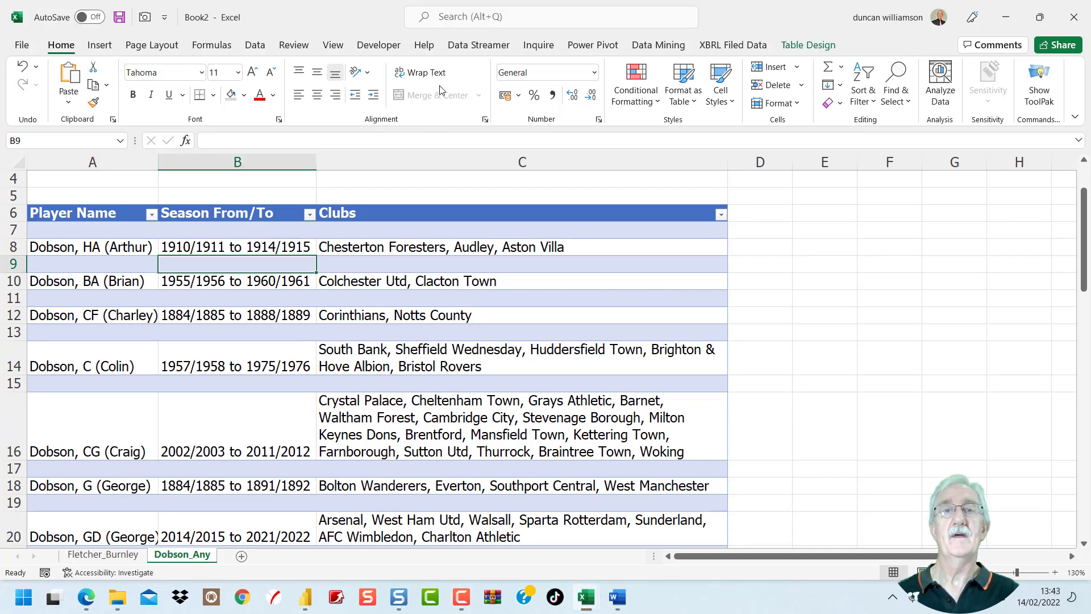
pyautogui.click(255, 47)
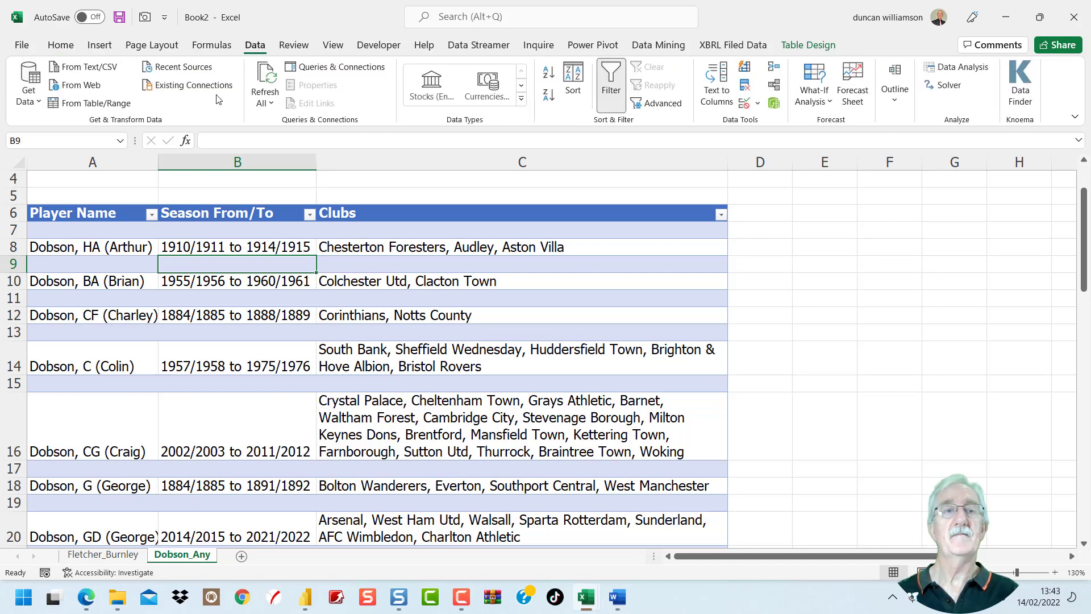
pyautogui.click(97, 104)
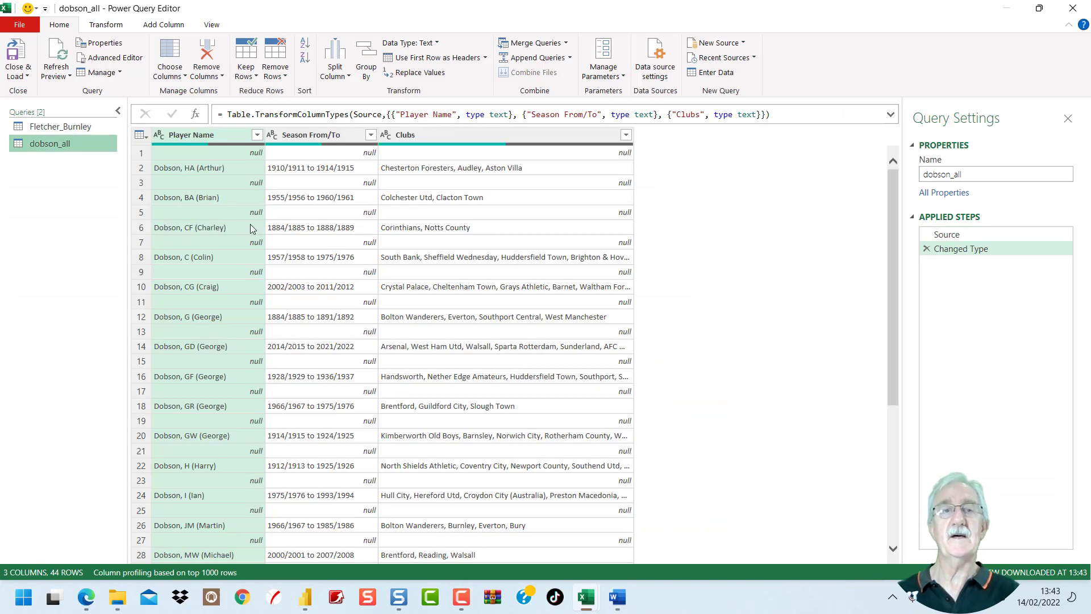
# Filter the null rows out of the Player Name column
pyautogui.click(257, 138)
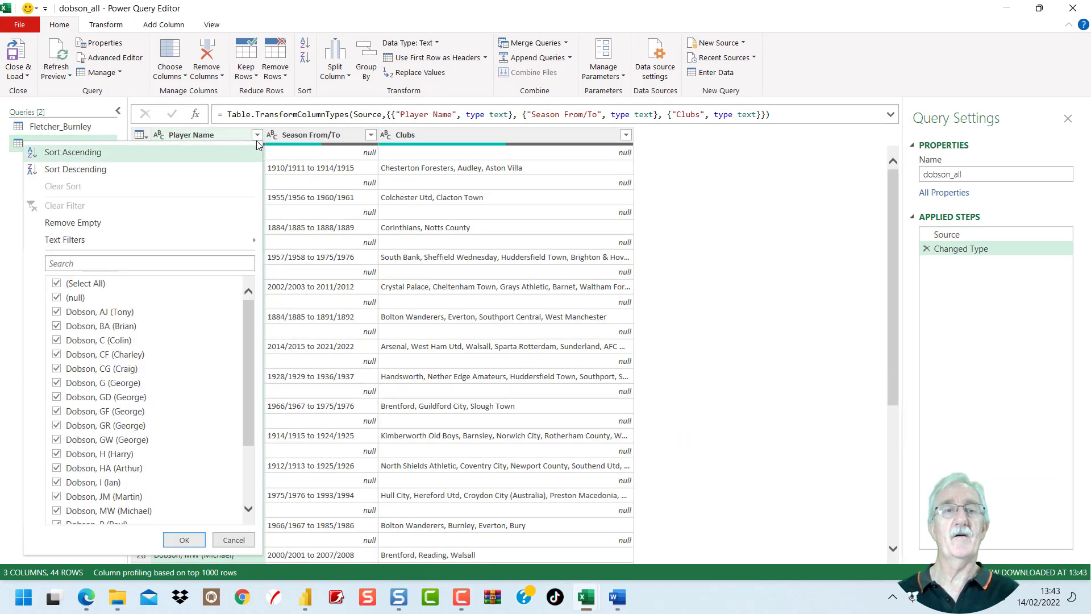
pyautogui.click(57, 299)
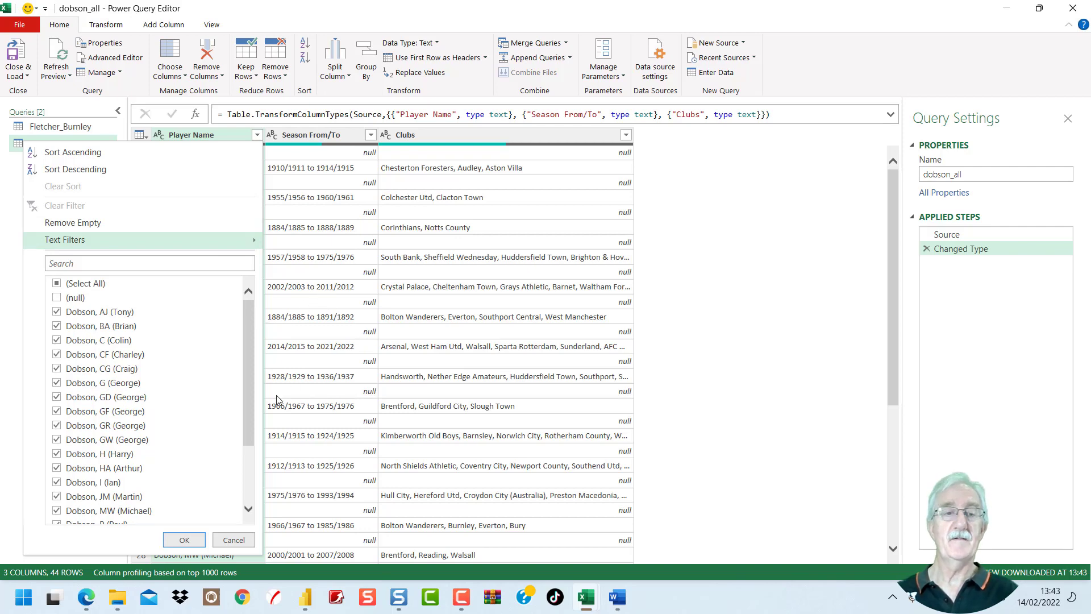
pyautogui.click(193, 541)
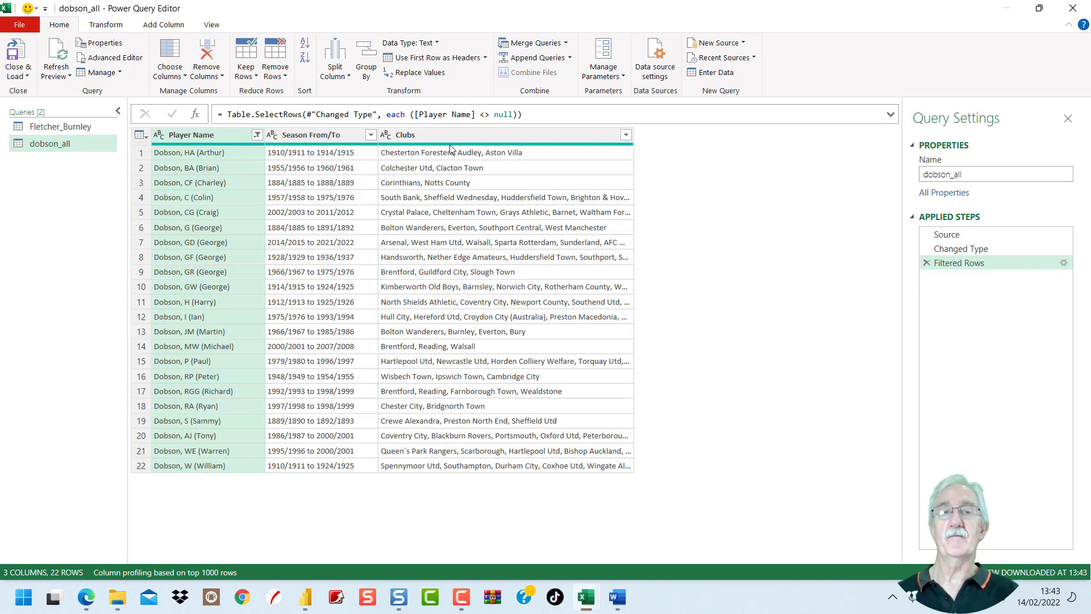
# Split the Player Name column by the Comma delimiter at the left-most delimiter
pyautogui.moveTo(450, 148)
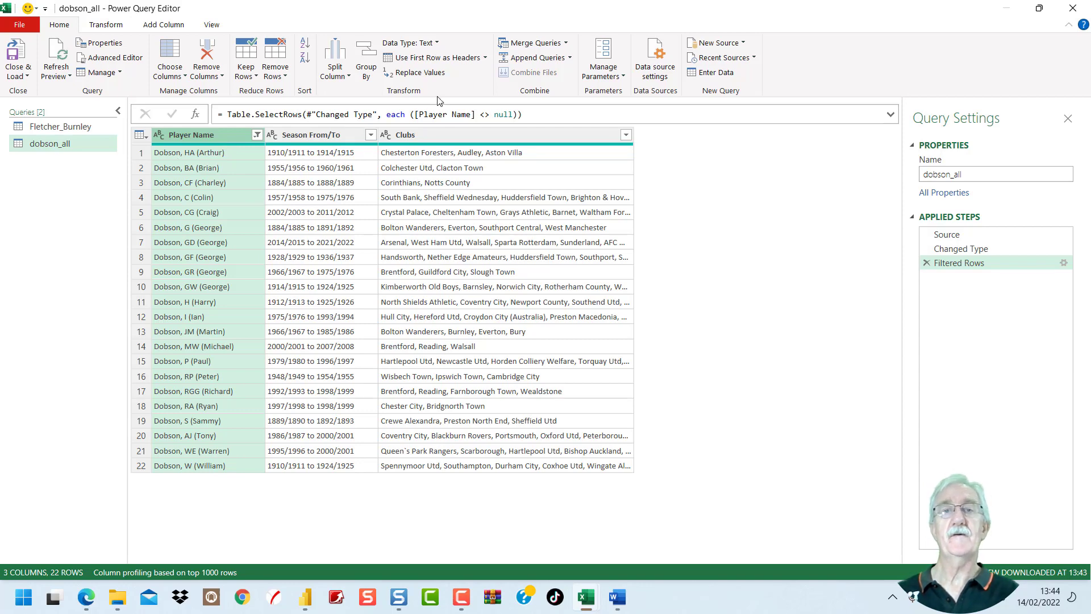
pyautogui.rightClick(200, 135)
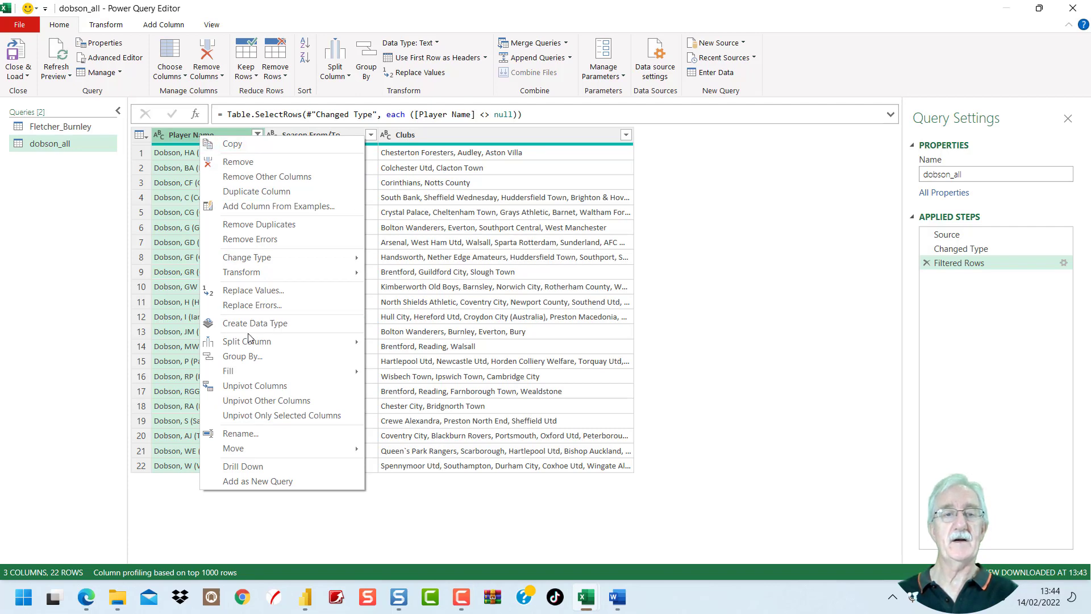
pyautogui.moveTo(253, 347)
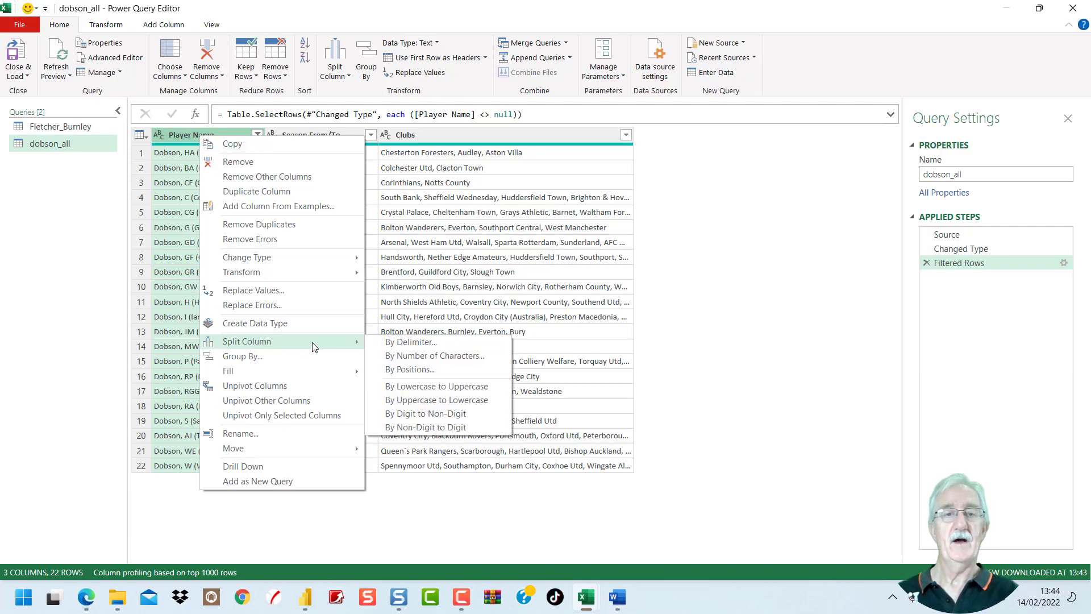
pyautogui.click(403, 345)
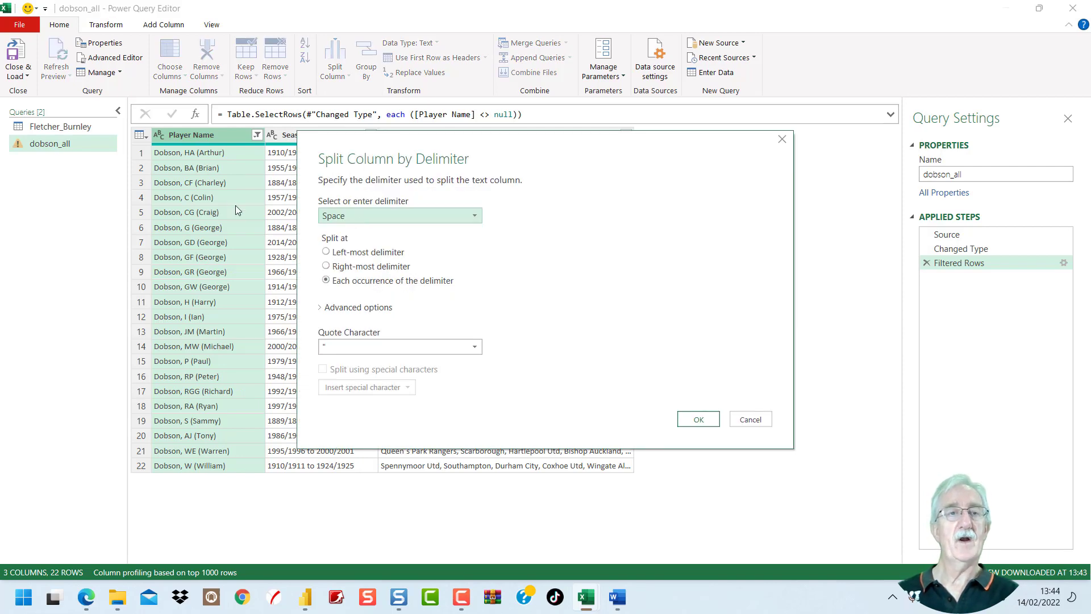
pyautogui.click(363, 216)
pyautogui.click(356, 247)
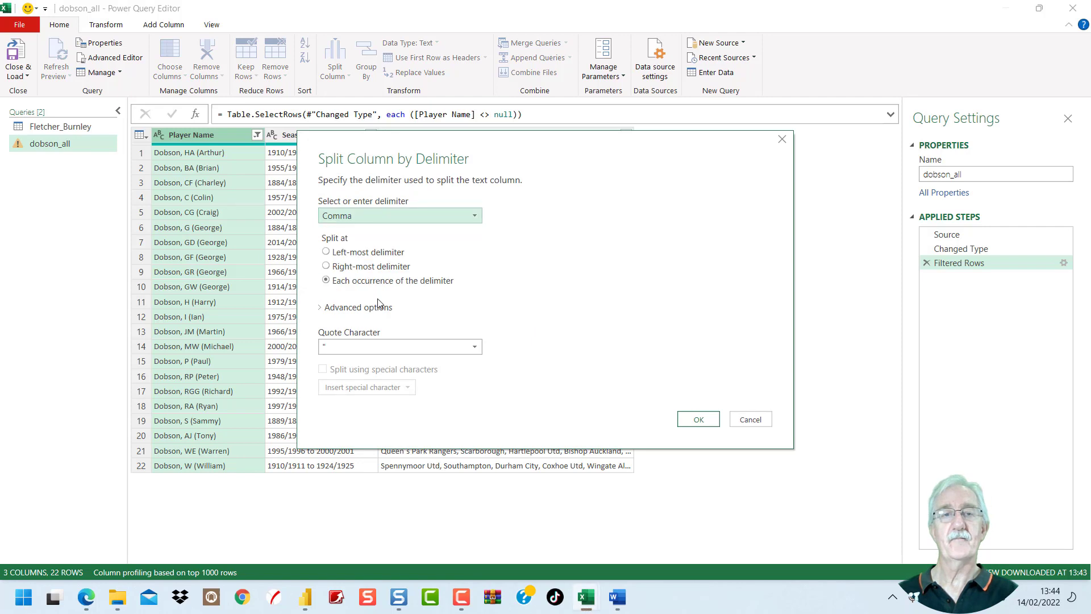
pyautogui.click(342, 252)
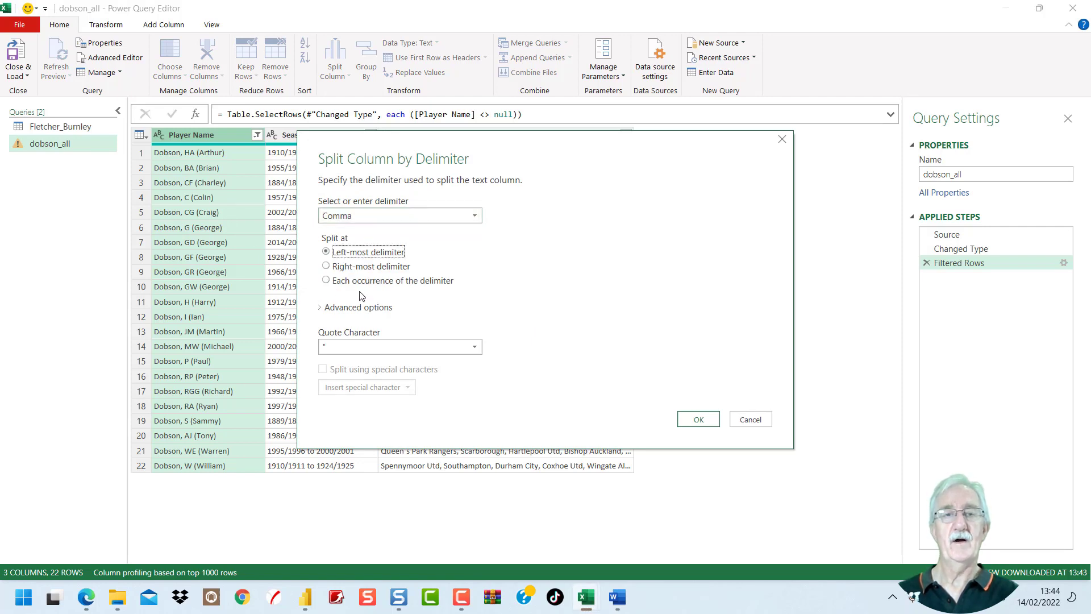
pyautogui.click(708, 421)
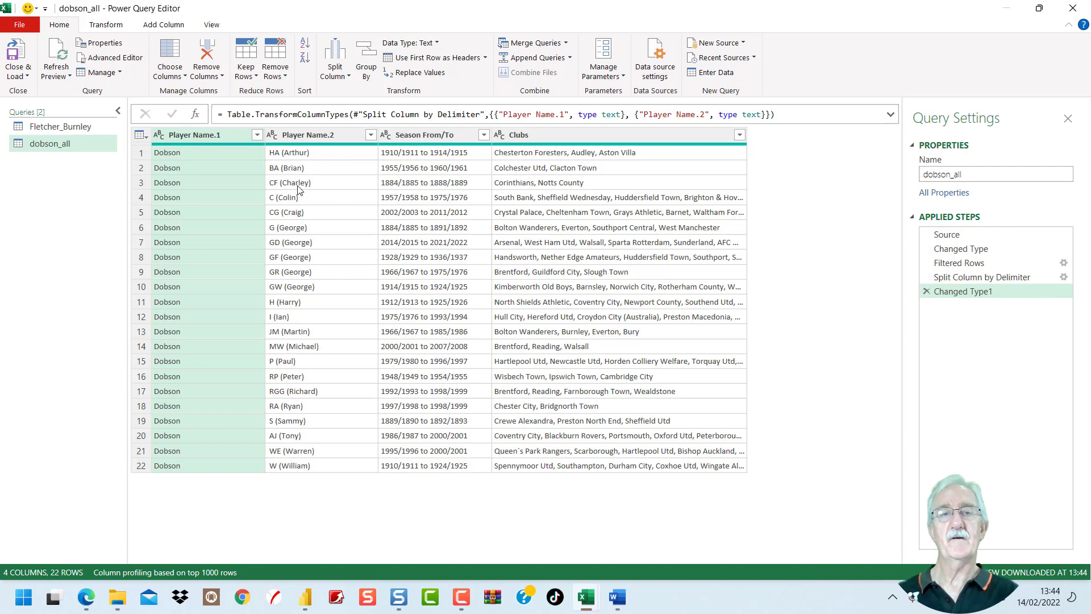
# Split the Player Name.2 column by the custom delimiter "(" at the left-most delimiter
pyautogui.click(302, 137)
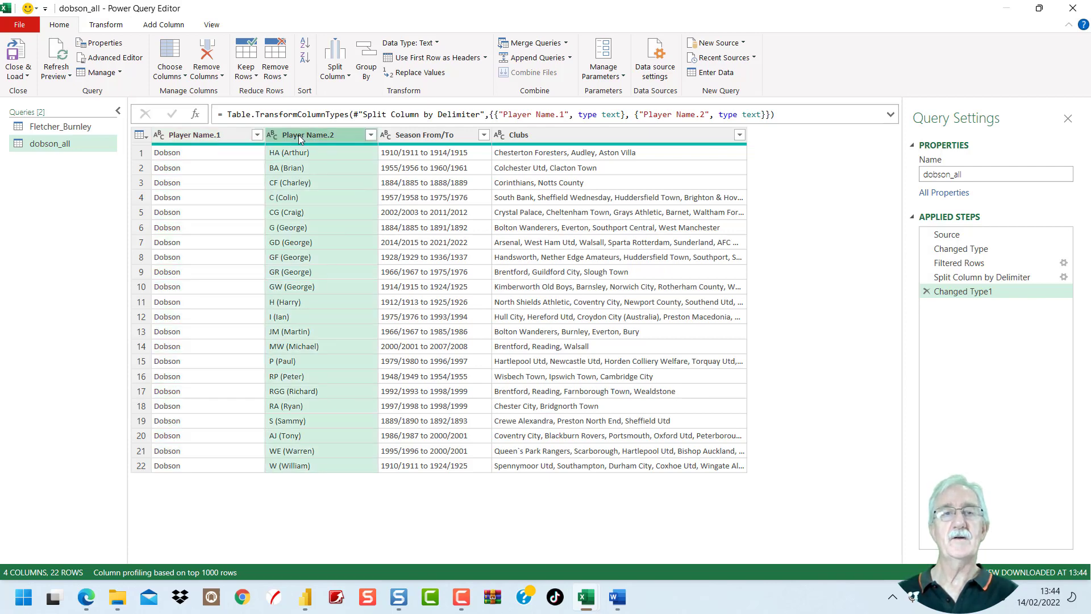
pyautogui.click(349, 80)
pyautogui.click(364, 91)
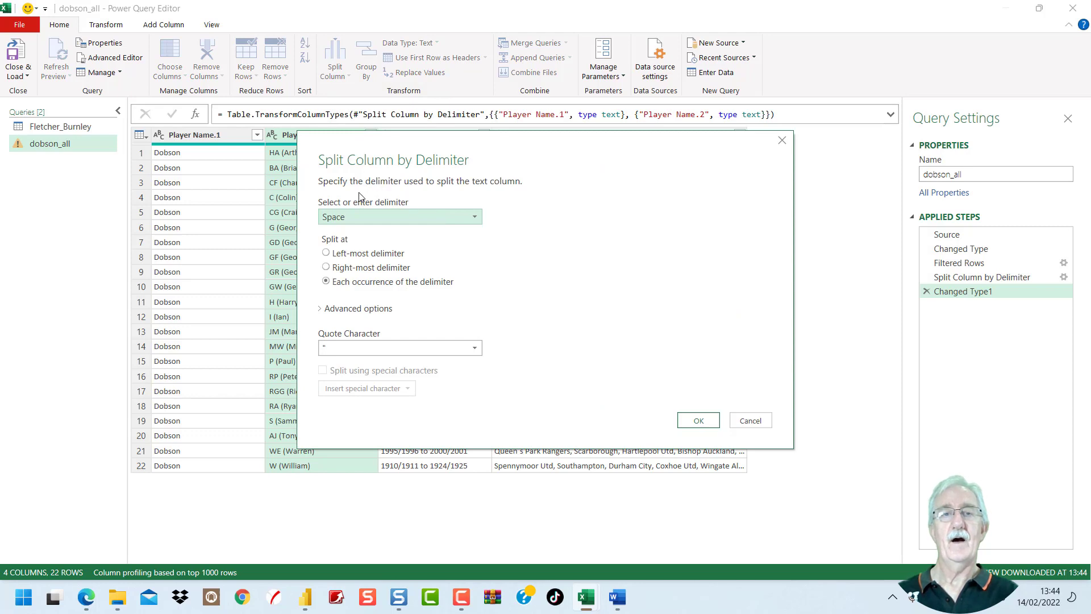
pyautogui.click(362, 219)
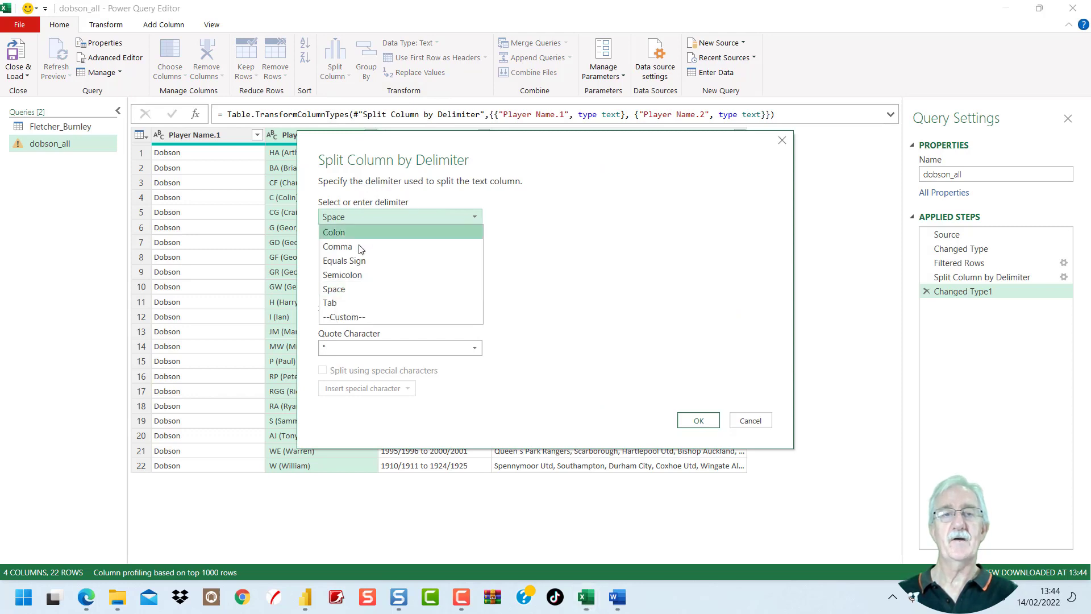
pyautogui.click(349, 317)
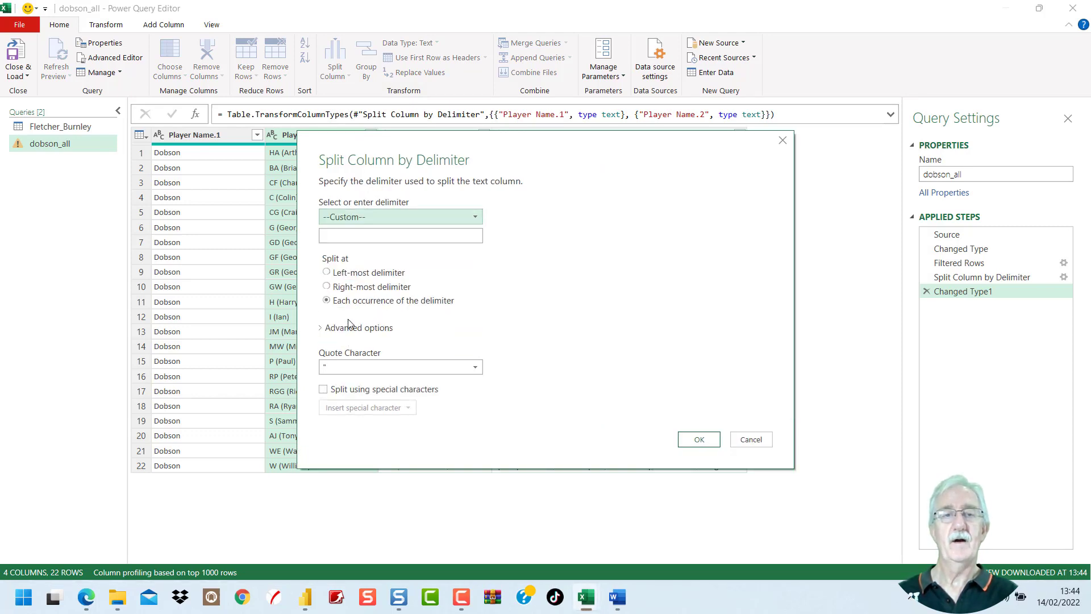
pyautogui.click(362, 235)
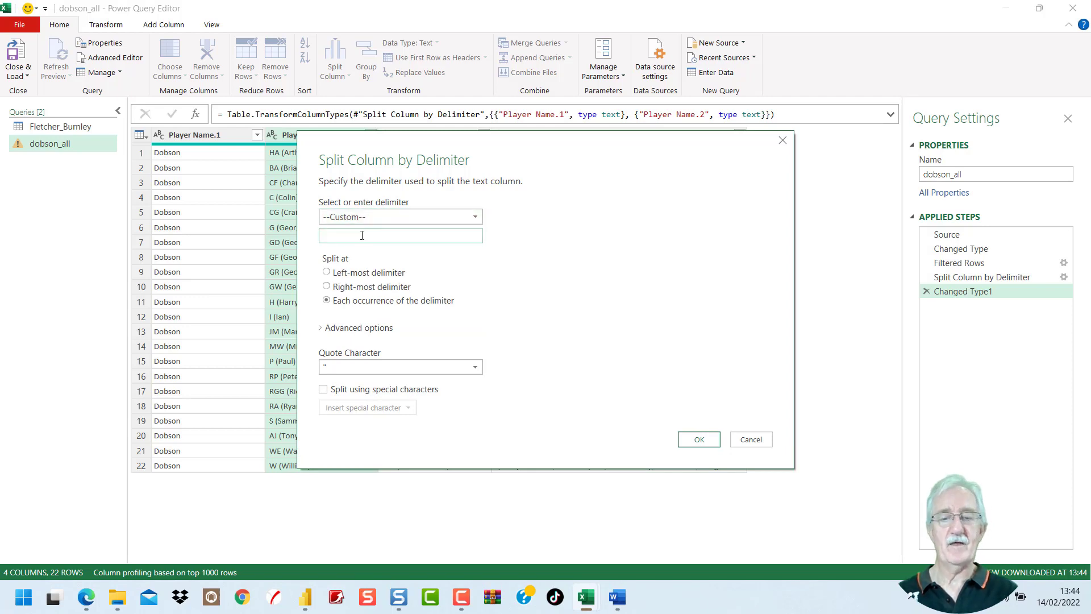
pyautogui.write('(')
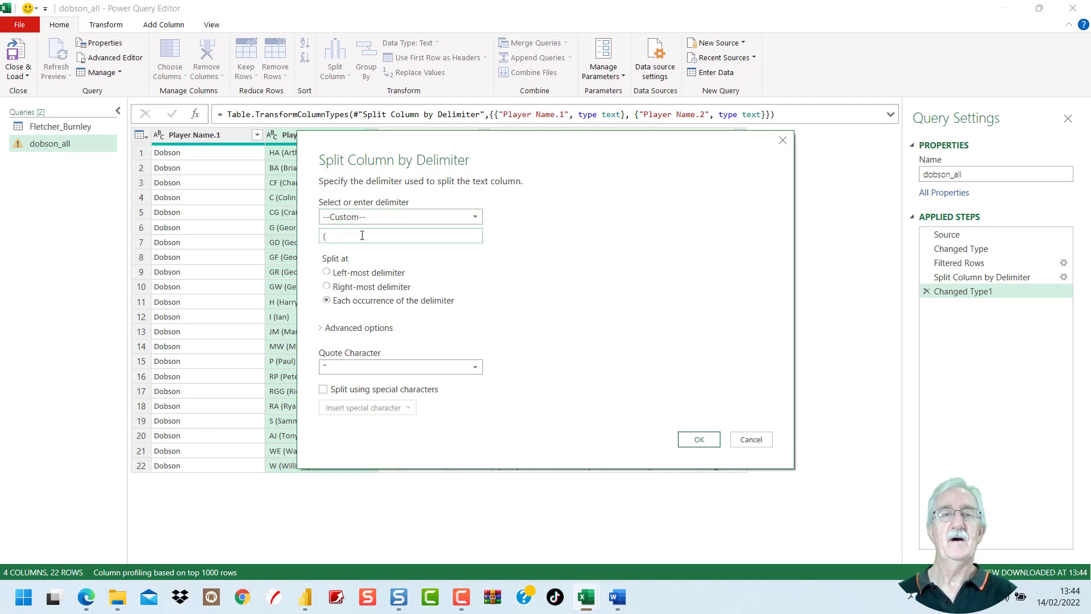
pyautogui.click(357, 273)
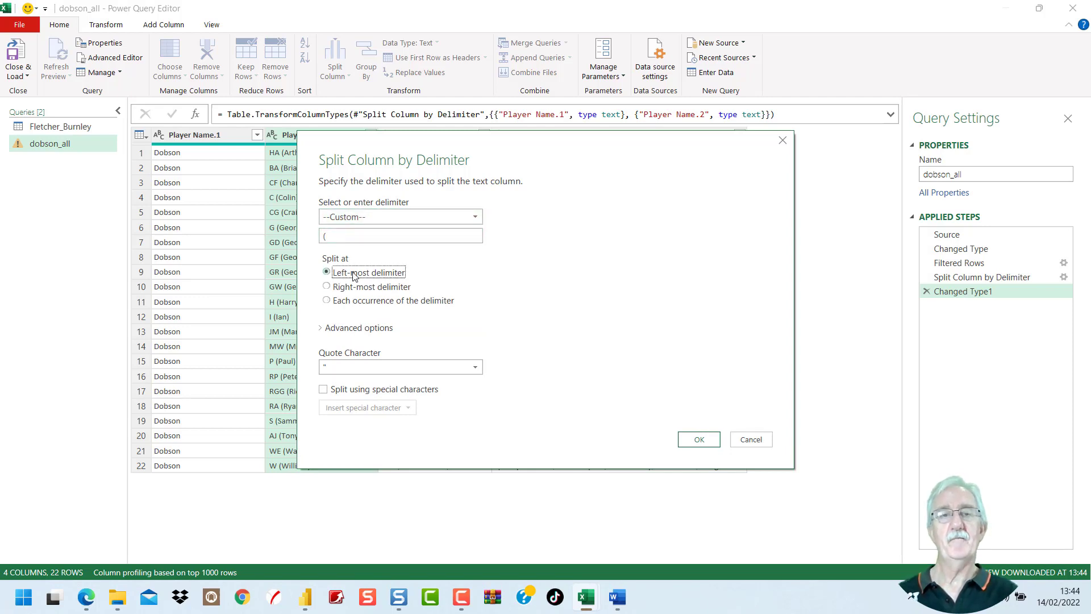
pyautogui.click(700, 440)
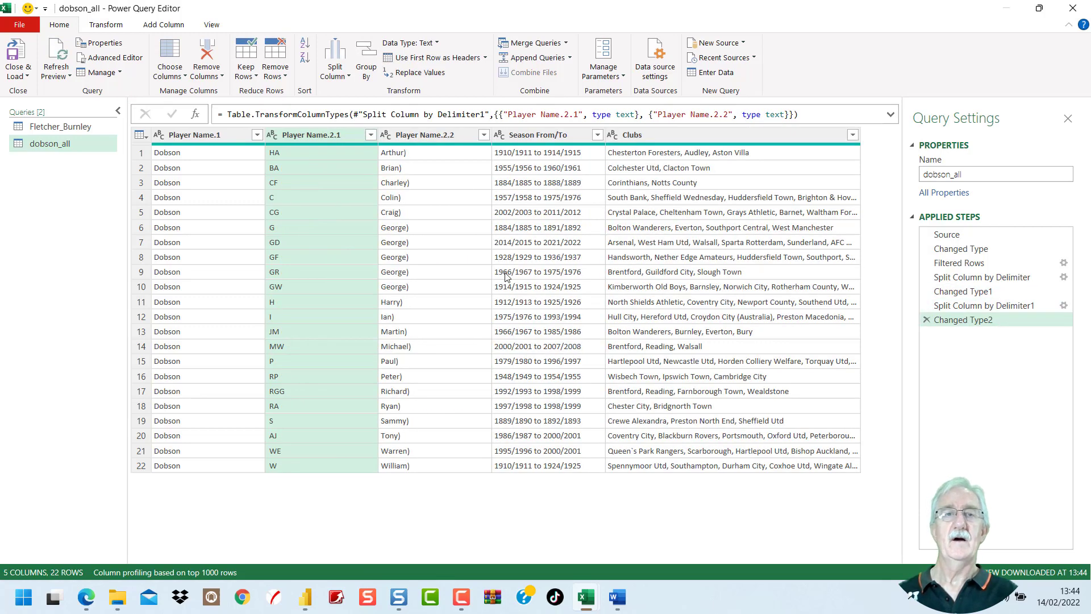
# Trim the surrounding spaces from the initials in the Player Name.2.1 column
pyautogui.rightClick(312, 137)
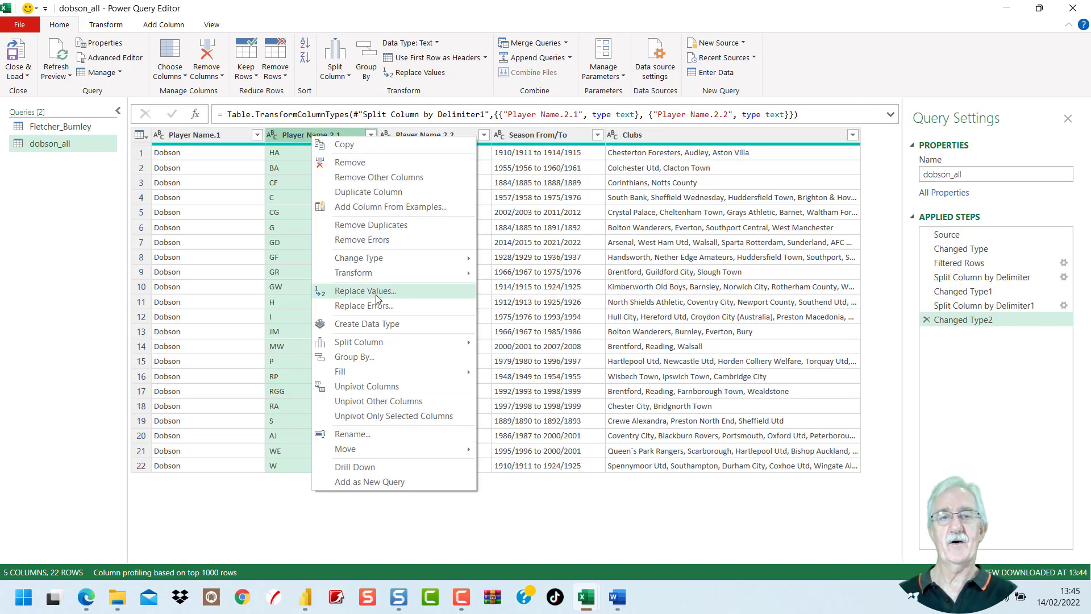
pyautogui.moveTo(378, 275)
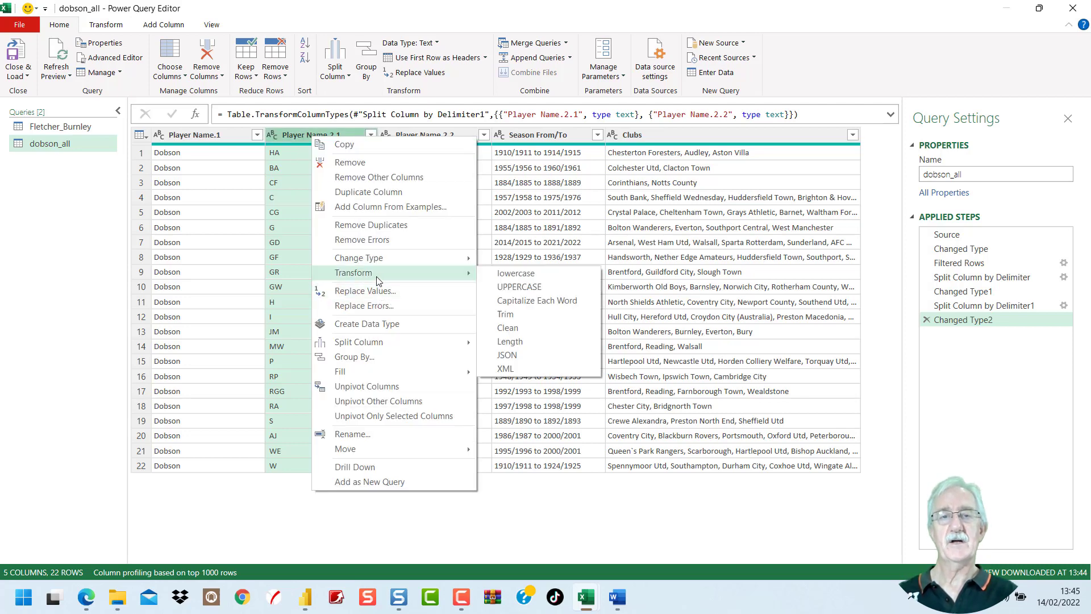
pyautogui.click(515, 320)
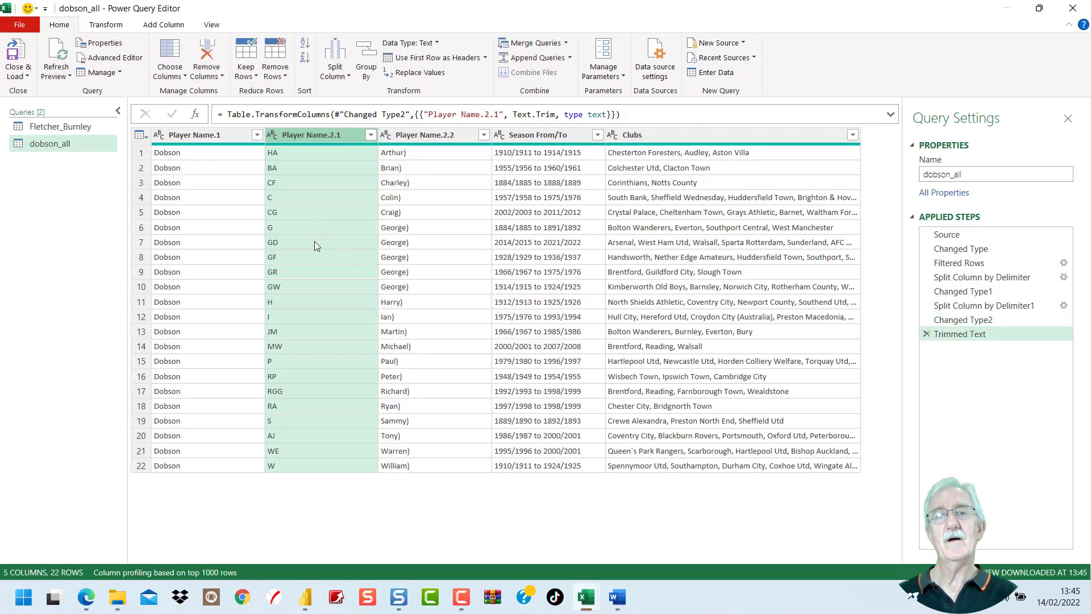
# Replace the closing bracket ")" with nothing in the Player Name.2.2 column
pyautogui.click(402, 138)
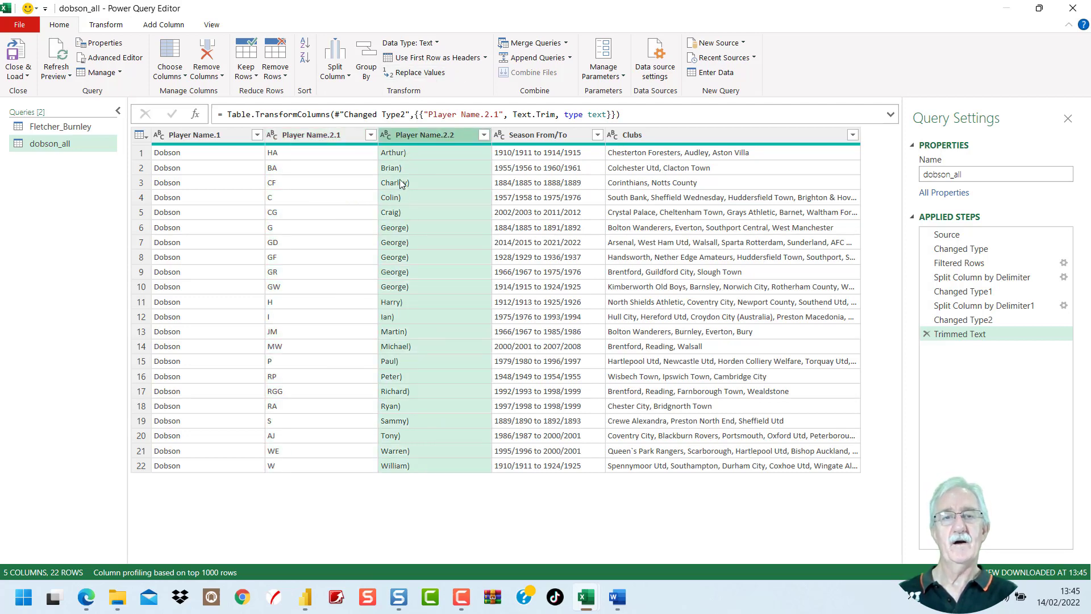
pyautogui.click(411, 72)
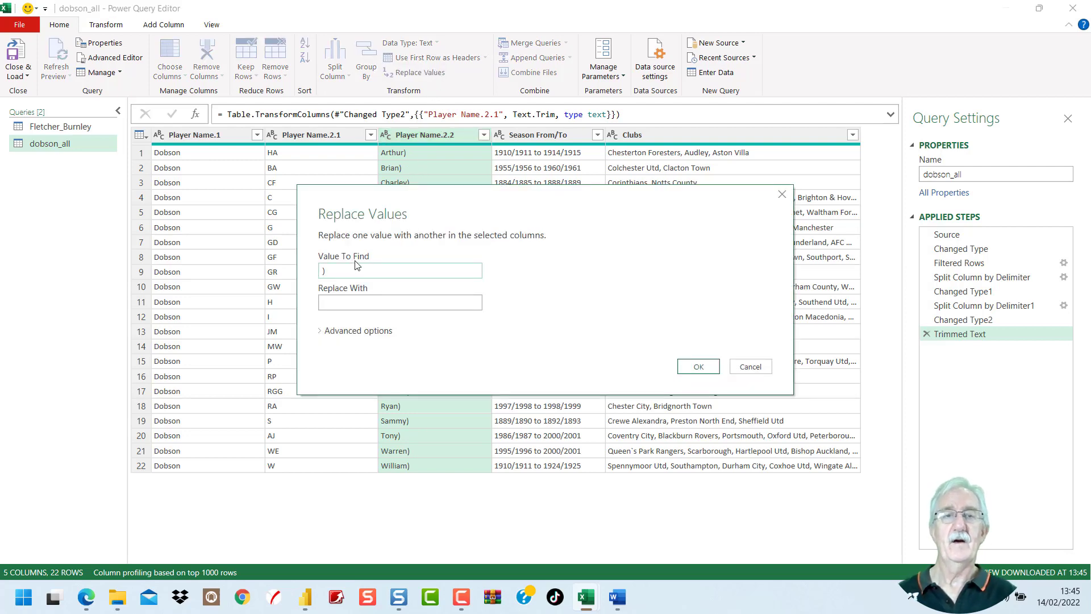
pyautogui.click(696, 367)
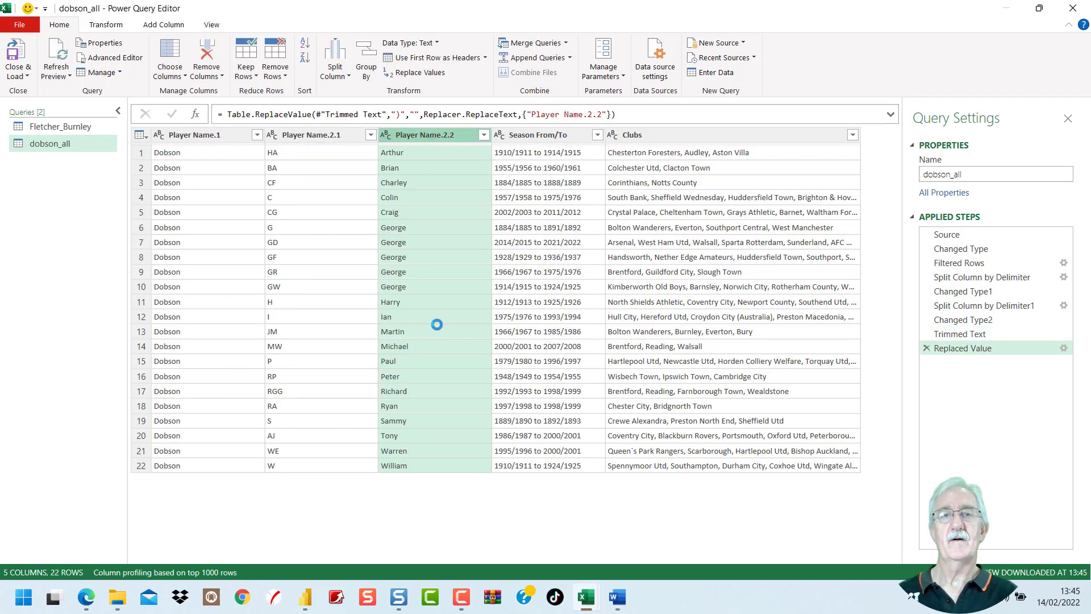
# Trim the surrounding spaces from the text in the Player Name.2.2 column
pyautogui.rightClick(425, 135)
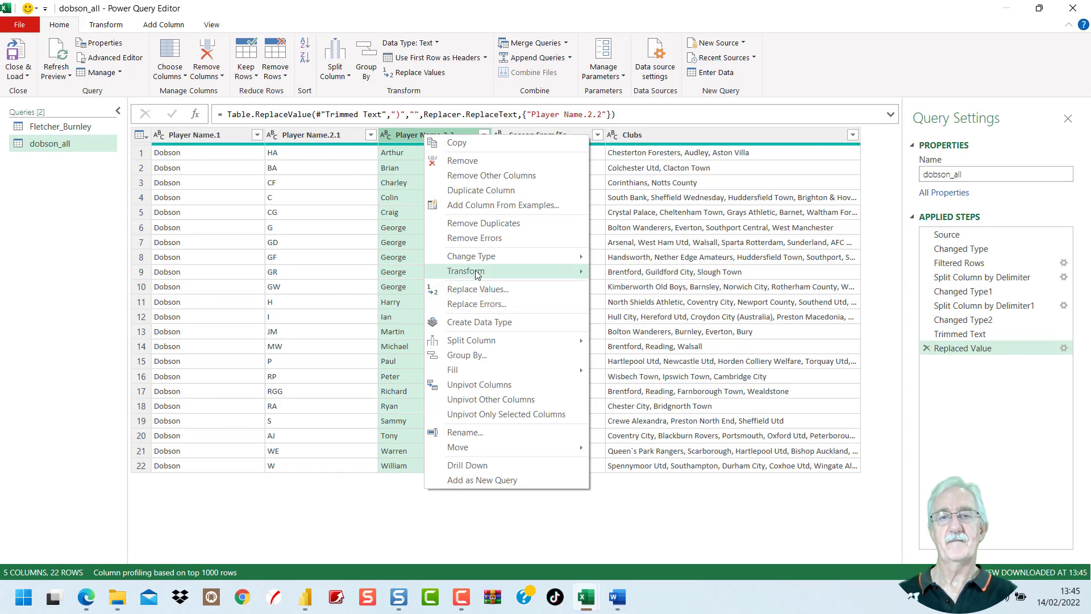
pyautogui.moveTo(478, 272)
pyautogui.click(627, 316)
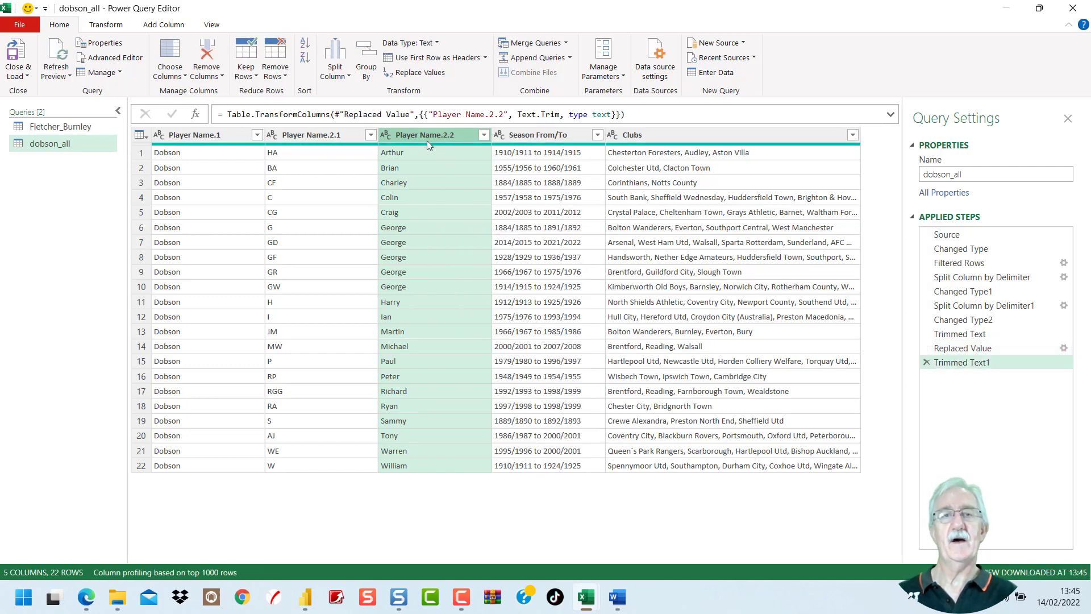
# Move the Player Name.2.2 column to the front of the table and rename it First Name
pyautogui.moveTo(427, 133); pyautogui.dragTo(209, 183)
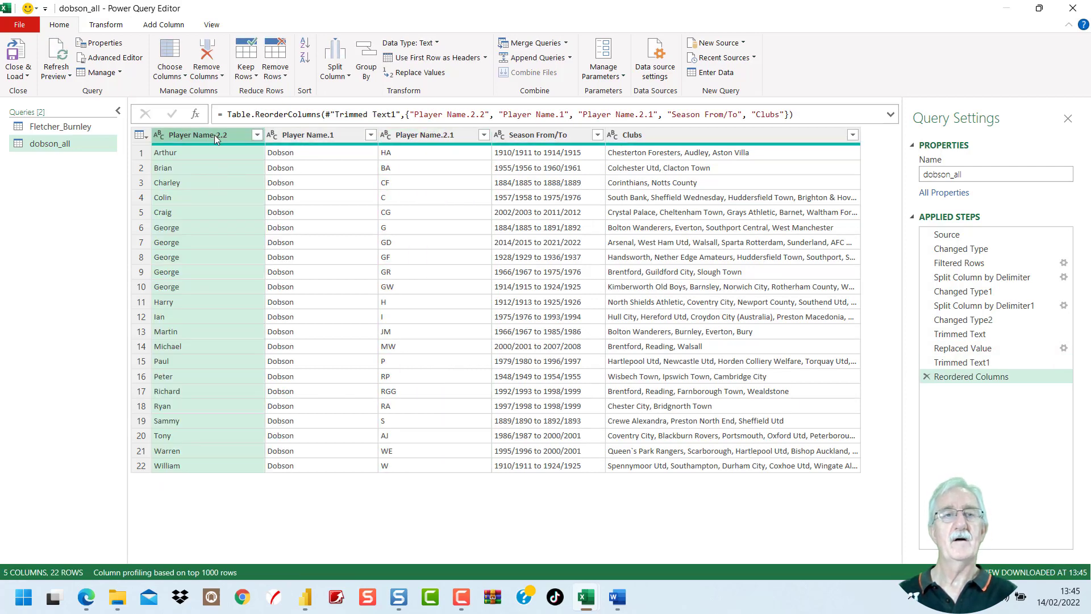
pyautogui.doubleClick(214, 135)
pyautogui.write('F')
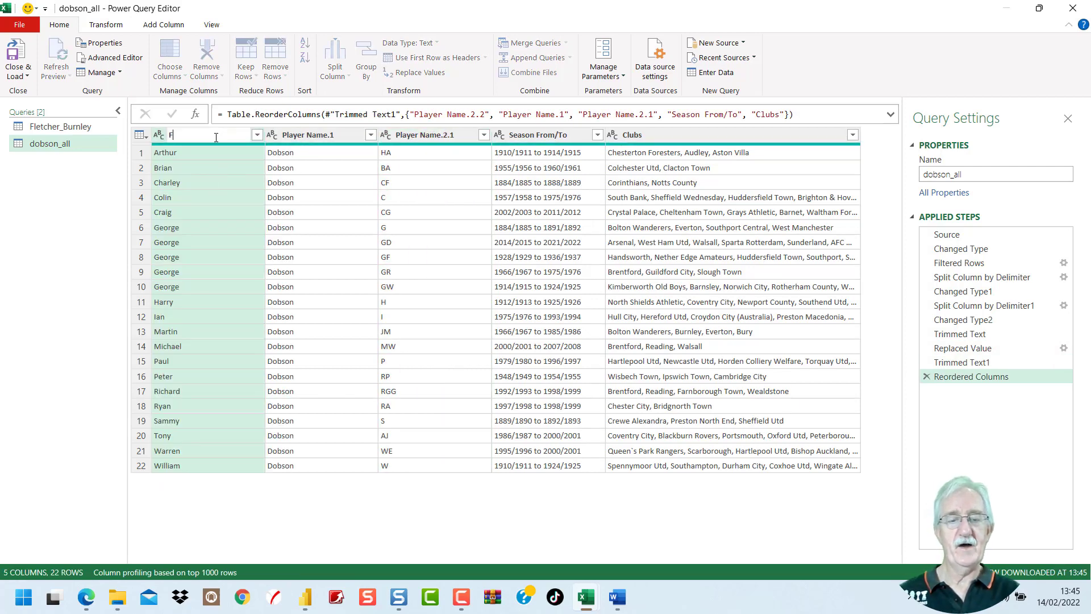
pyautogui.write('irst Name')
pyautogui.press('Return')
# Rename the Player Name.1 column as Last Name and the Player Name.2.1 column as Initials
pyautogui.doubleClick(317, 135)
pyautogui.write('La')
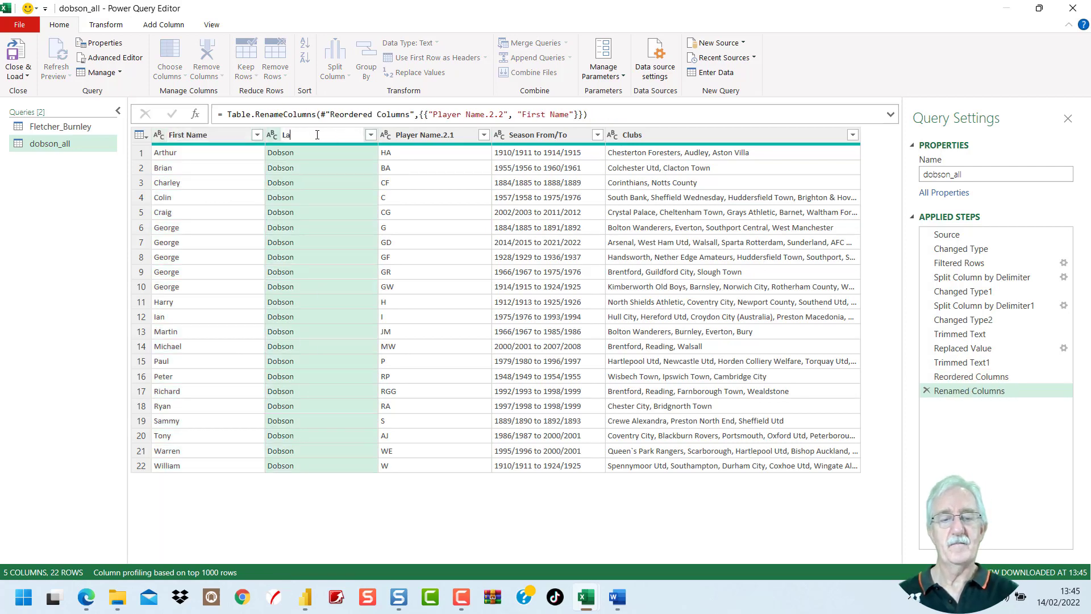
pyautogui.write('st Name')
pyautogui.press('Return')
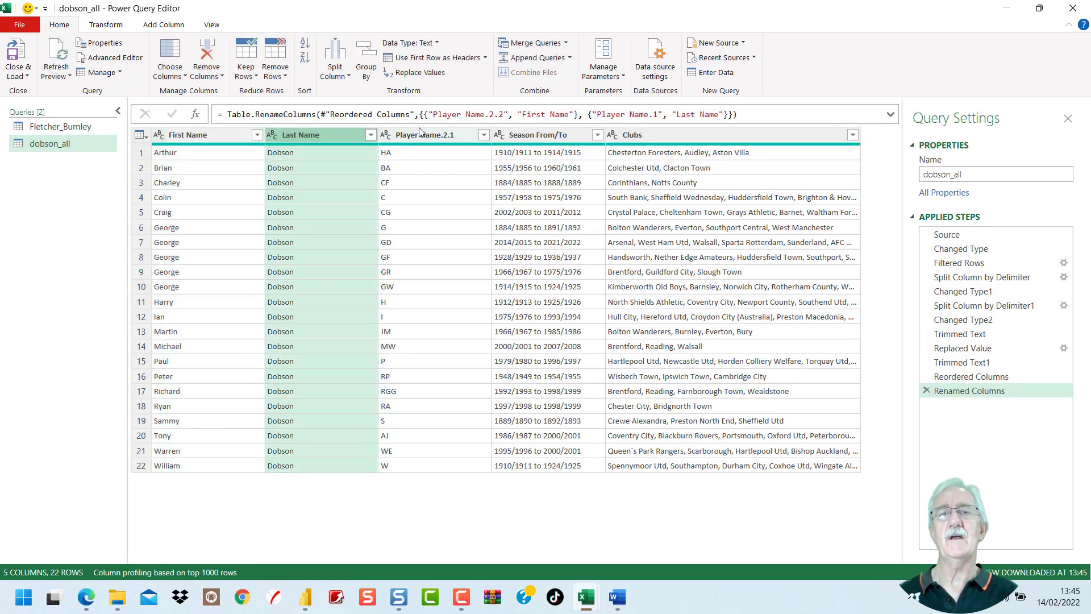
pyautogui.doubleClick(425, 135)
pyautogui.write('Initials')
pyautogui.press('Return')
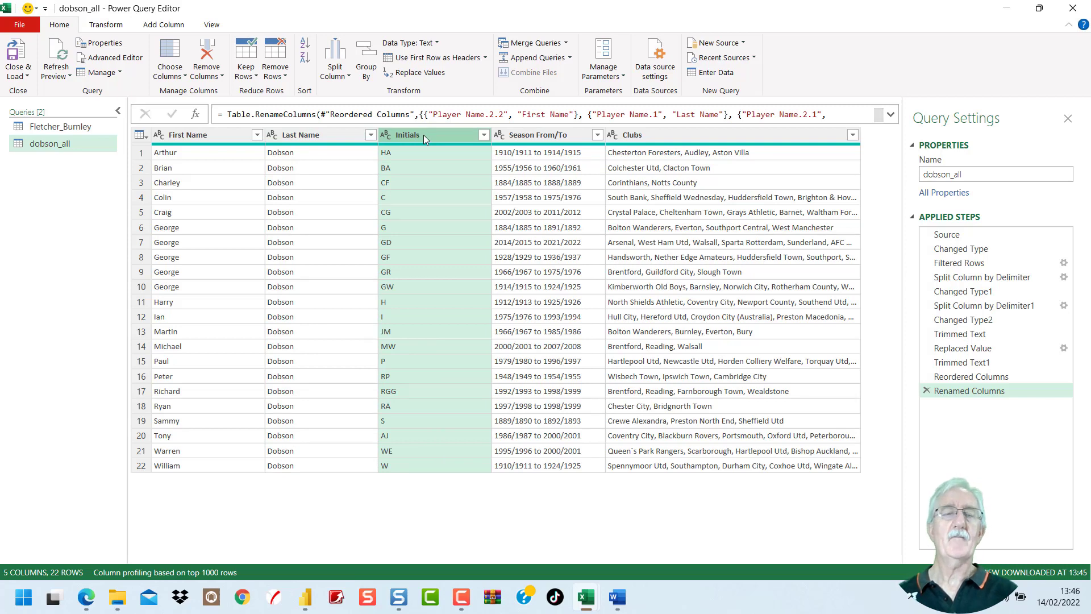
# Replace " to ", including its surrounding spaces, with a comma in the Season From/To column
pyautogui.click(532, 136)
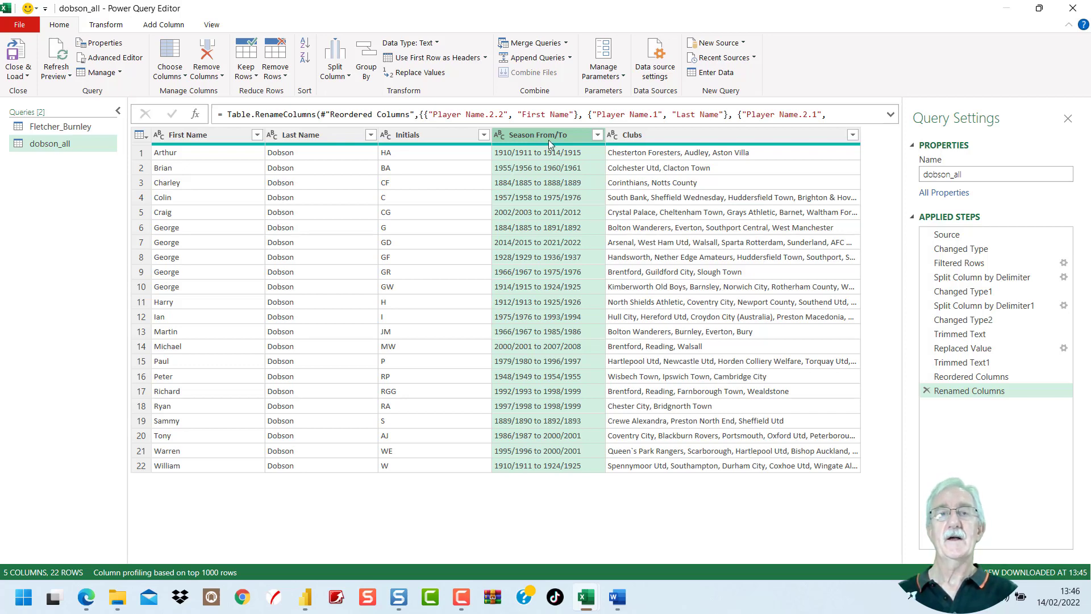
pyautogui.click(424, 72)
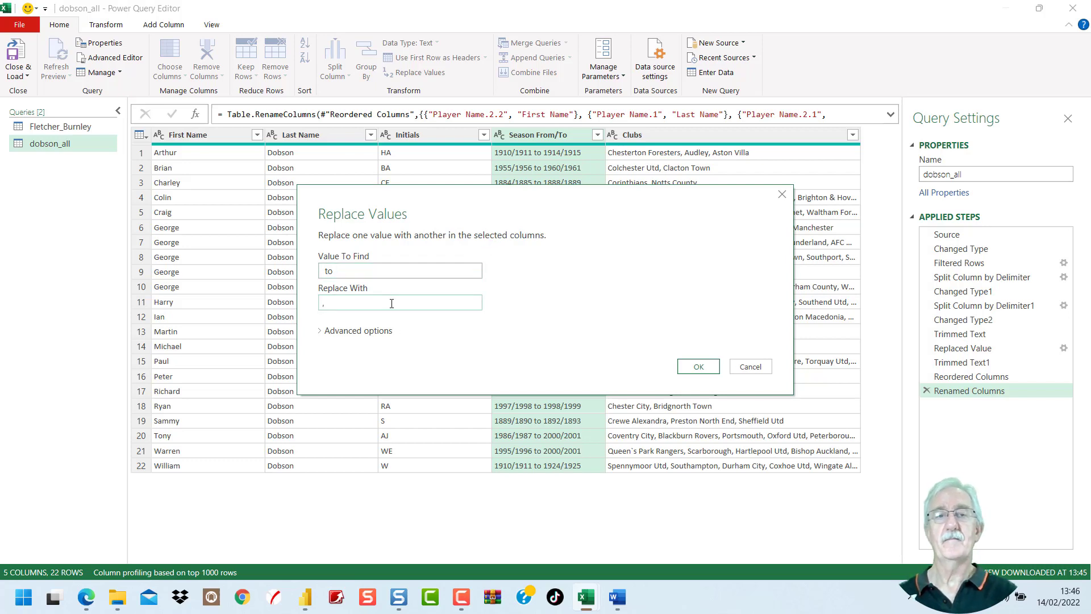
pyautogui.click(699, 366)
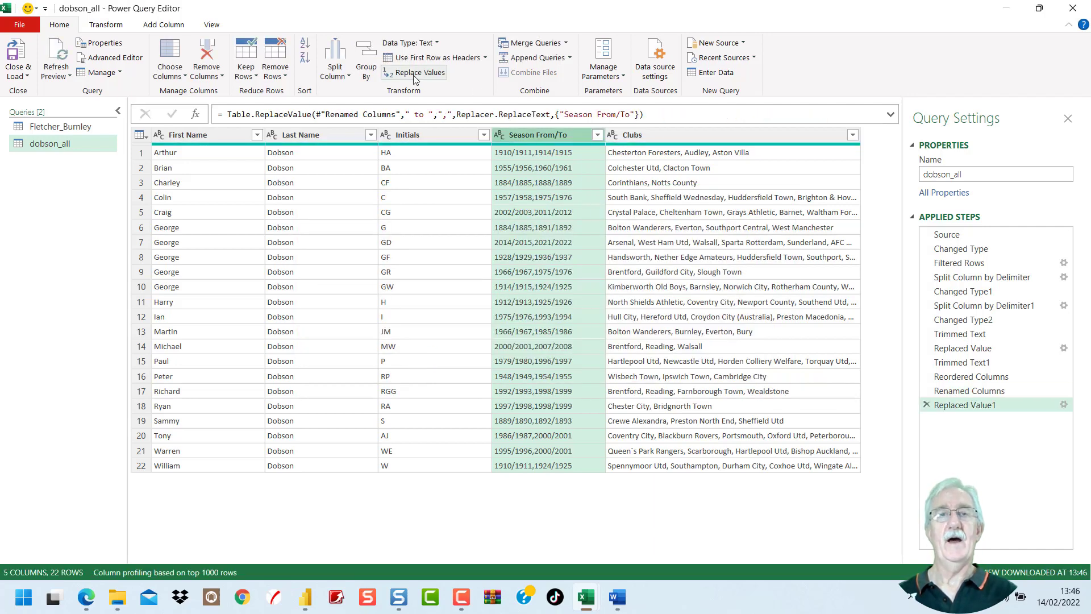
# Split the Season From/To column by the Comma delimiter at the left-most delimiter
pyautogui.click(345, 75)
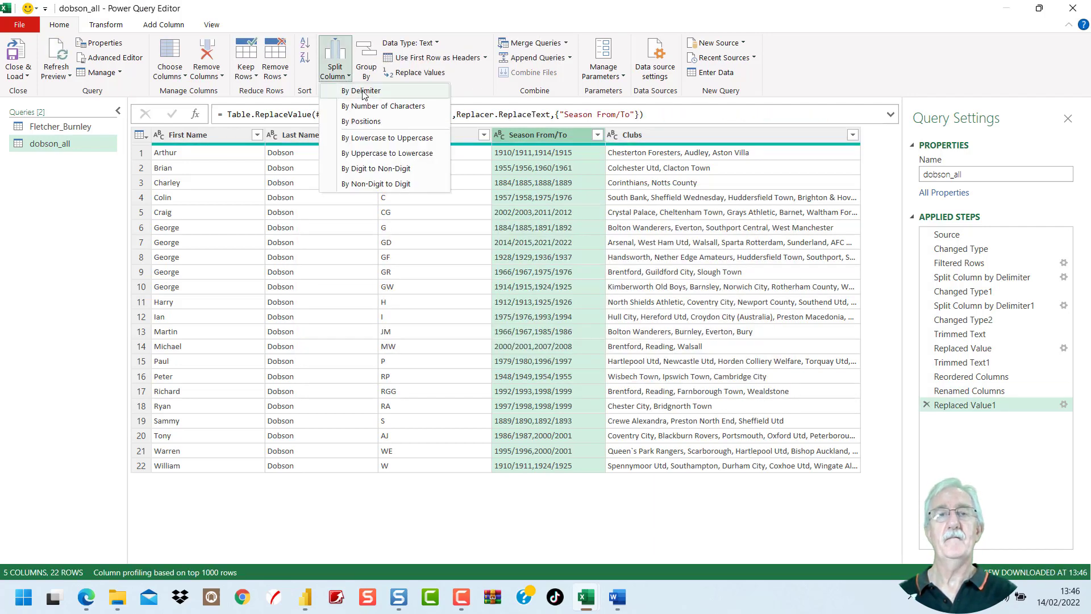
pyautogui.click(362, 92)
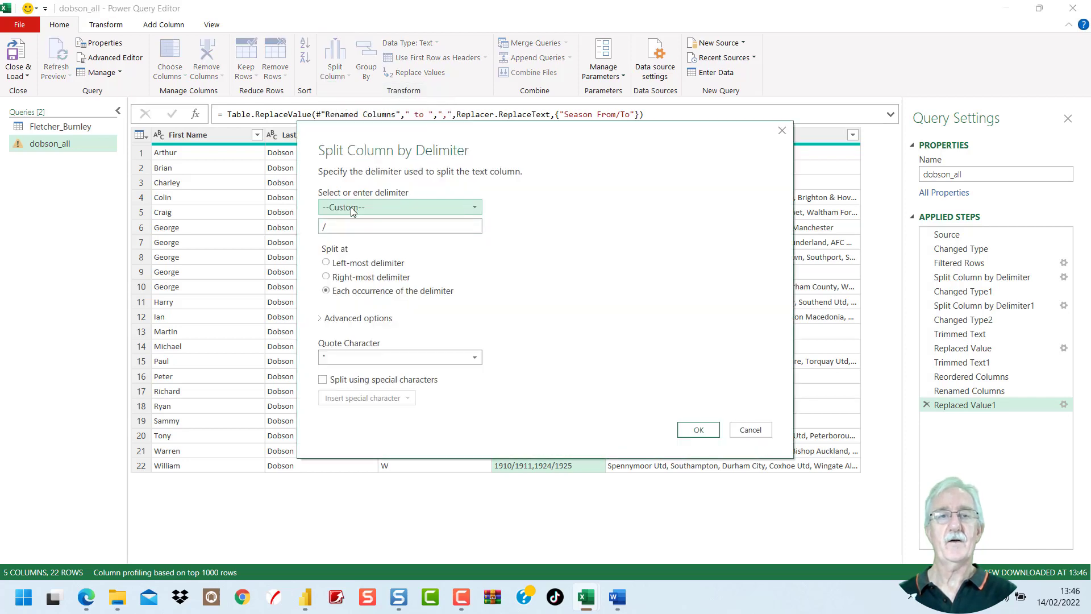
pyautogui.click(350, 207)
pyautogui.click(352, 233)
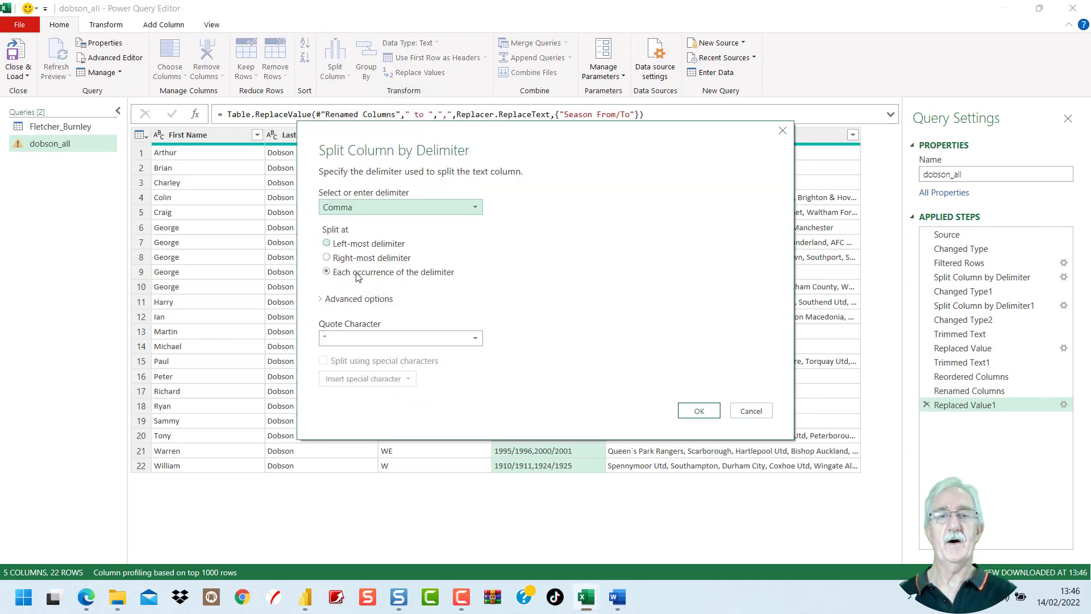
pyautogui.moveTo(345, 246); pyautogui.dragTo(374, 338)
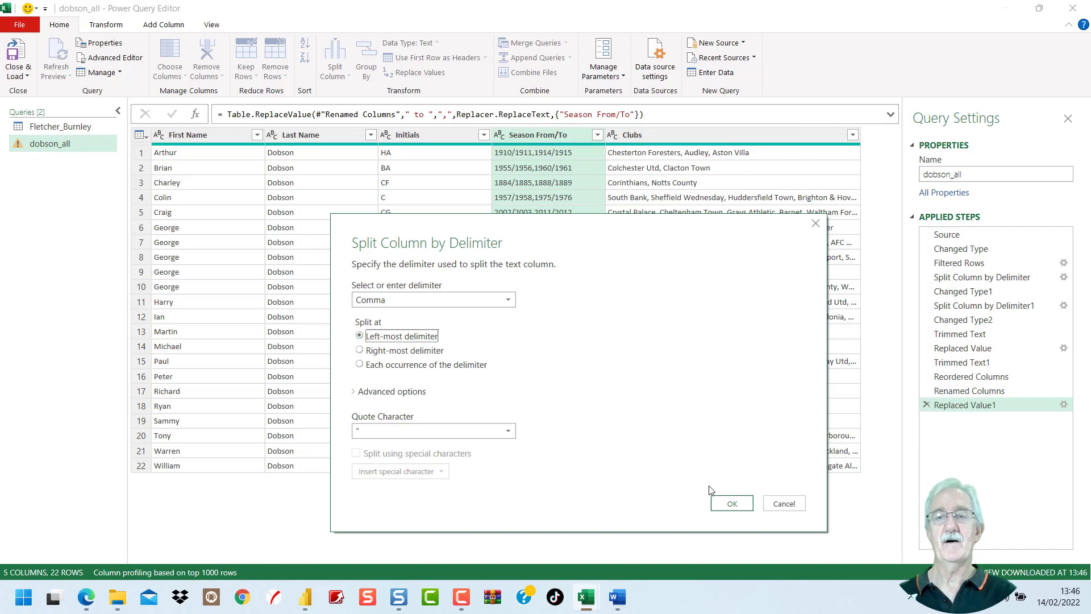
pyautogui.click(731, 503)
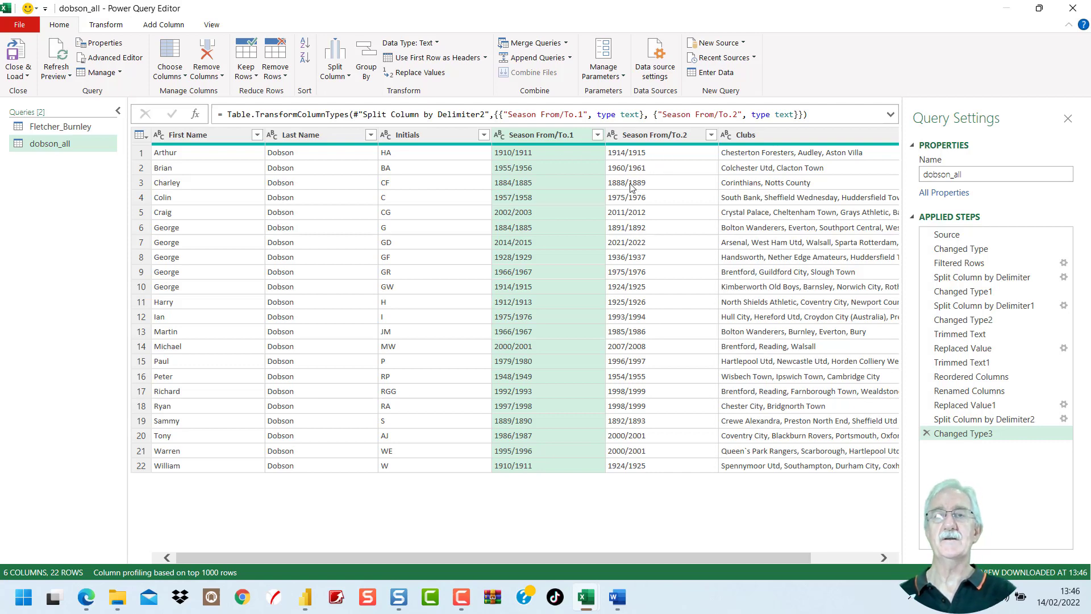
# Split the Season From/To.1 column by the custom delimiter "/" at the left-most delimiter
pyautogui.click(569, 135)
pyautogui.click(347, 80)
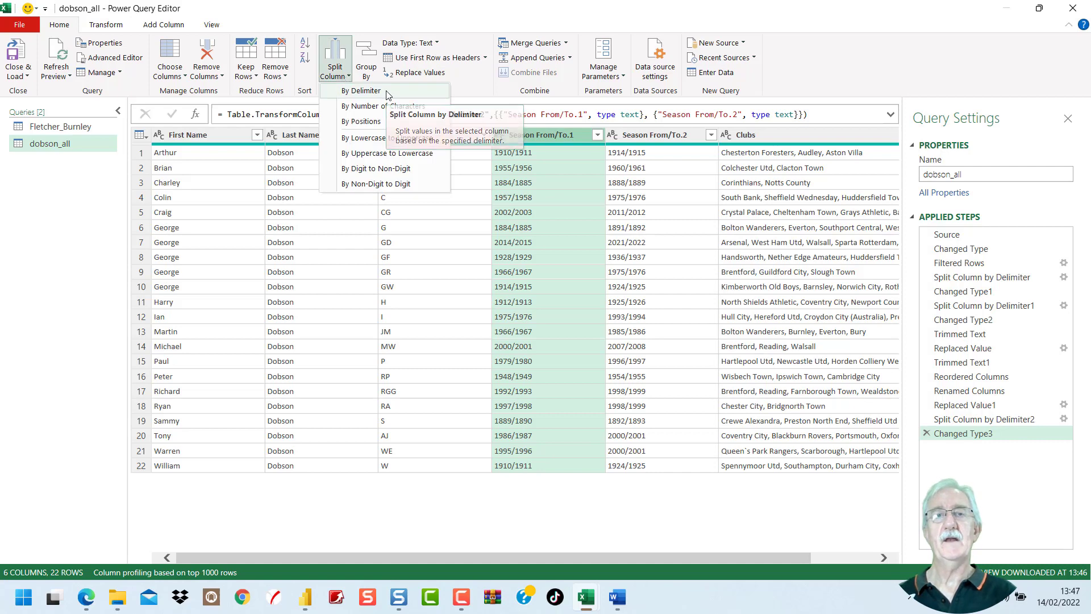
pyautogui.click(364, 90)
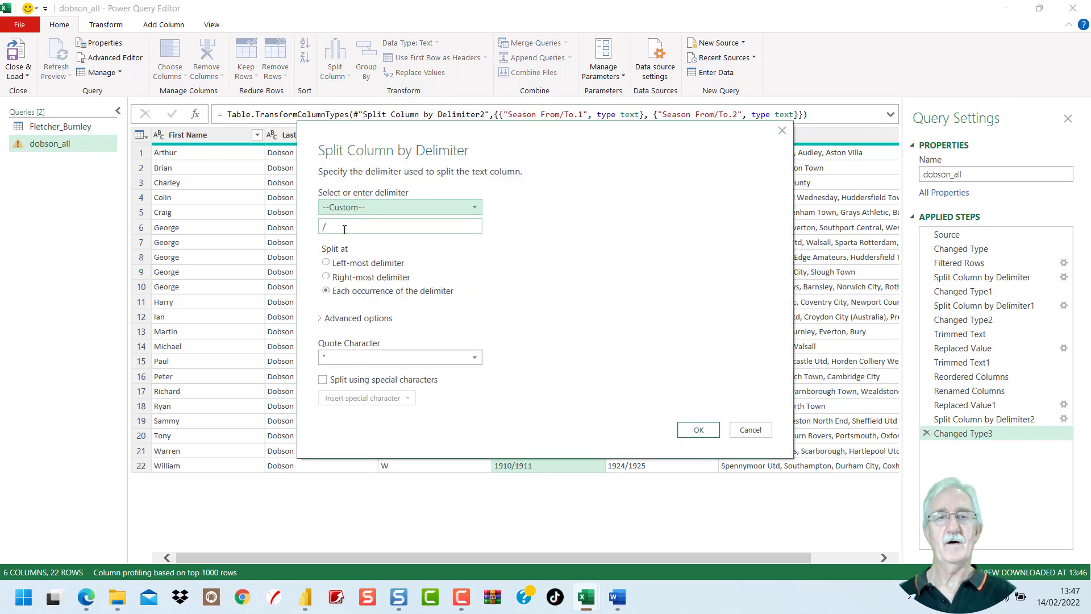
pyautogui.click(352, 264)
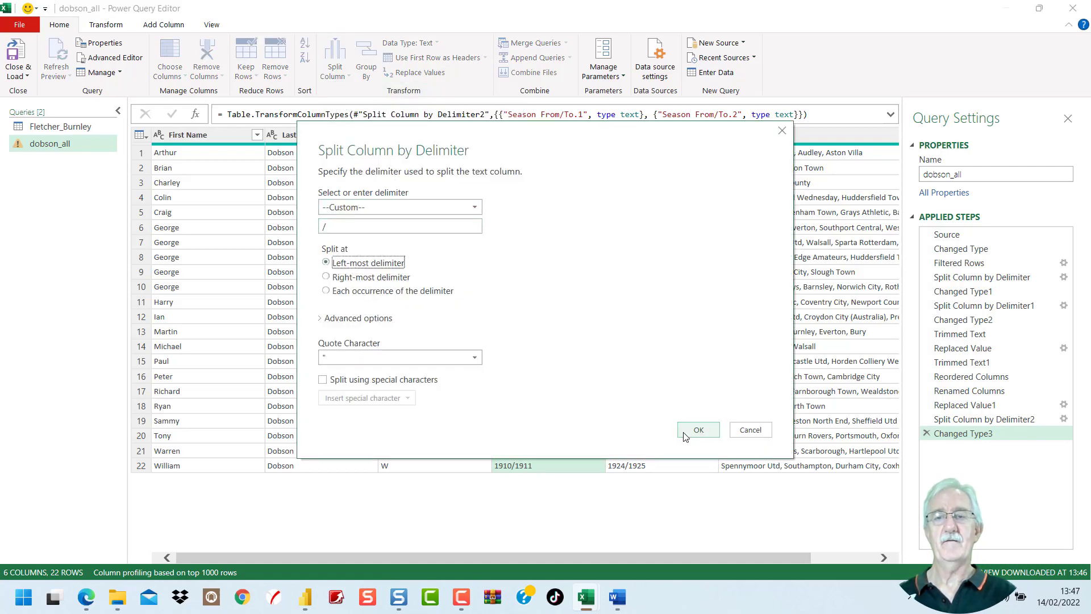
pyautogui.click(698, 430)
# Split the Season From/To.2 column by the custom delimiter "/" at the left-most delimiter
pyautogui.click(334, 63)
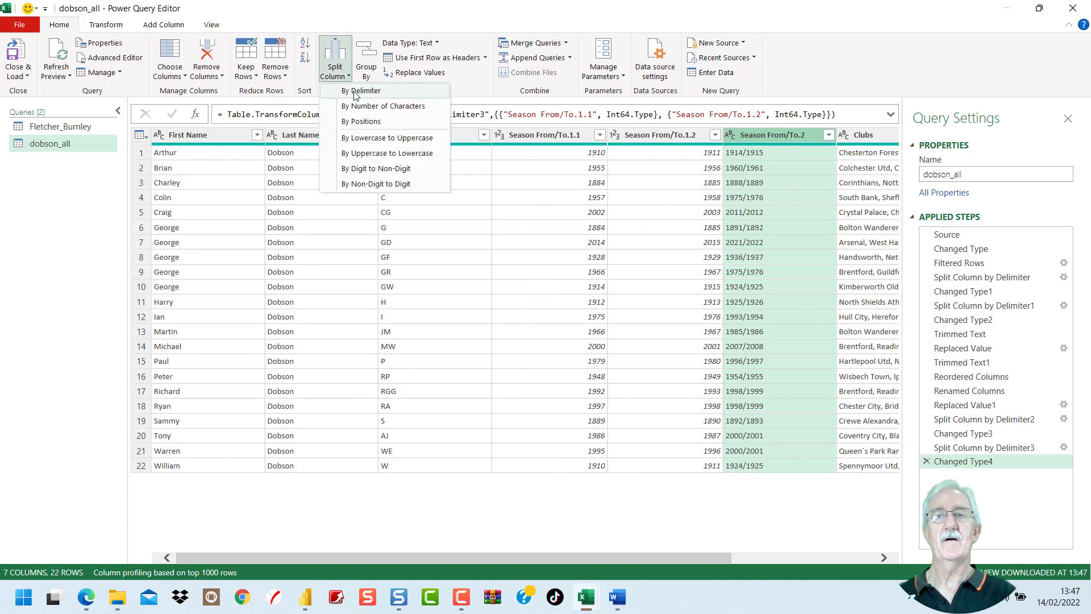
pyautogui.click(361, 91)
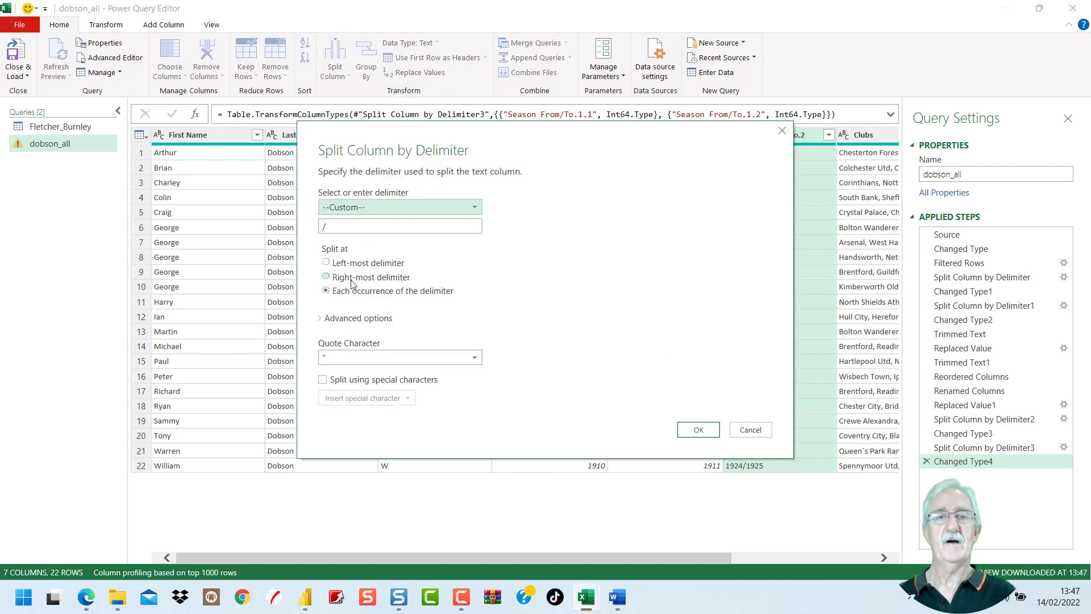
pyautogui.click(354, 263)
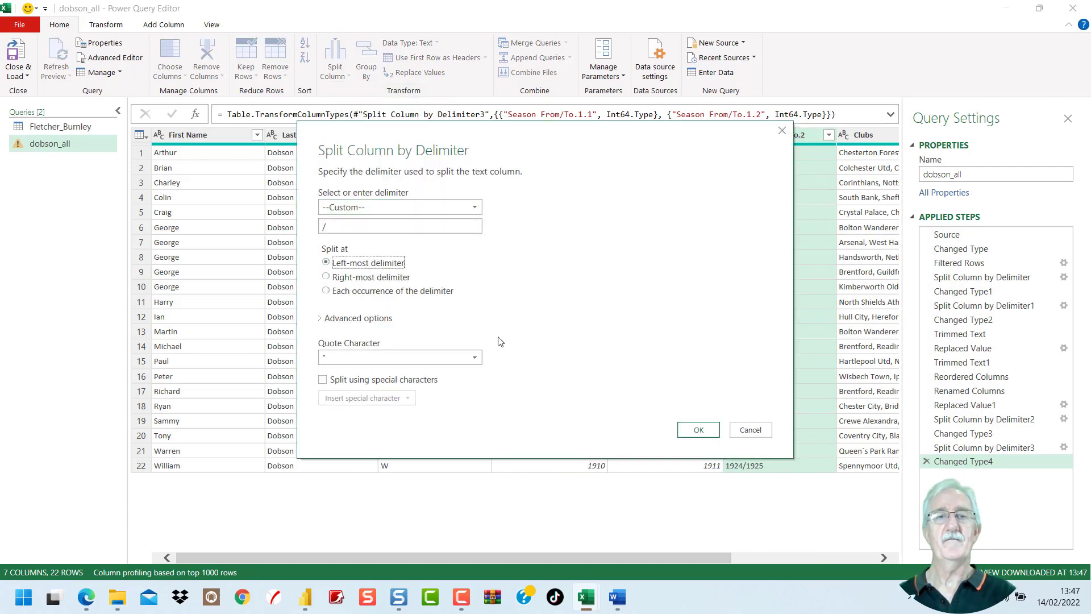
pyautogui.click(698, 429)
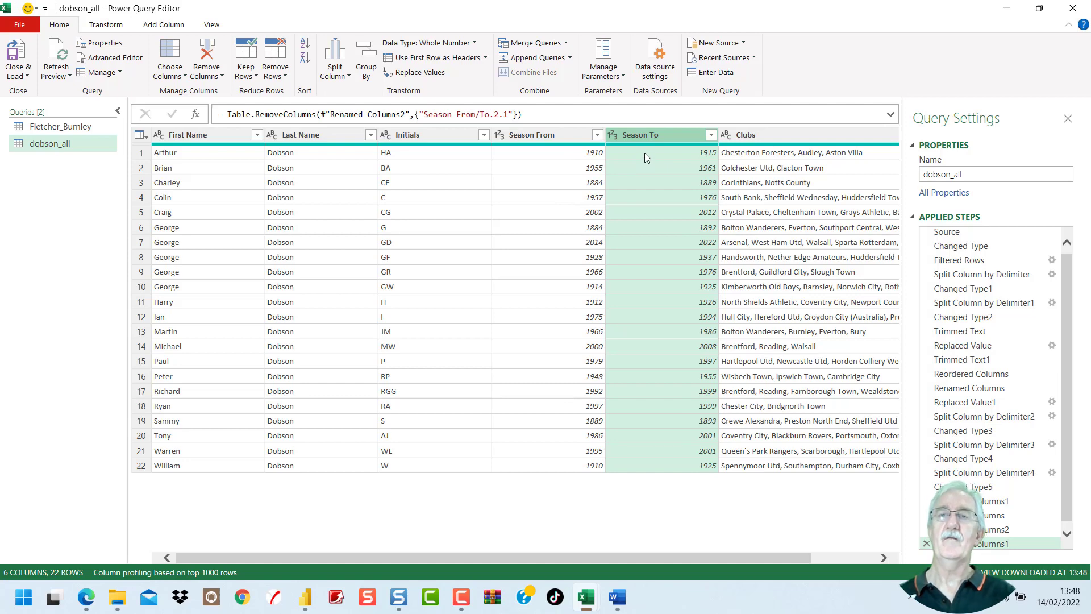
# Start a new custom column and name it Years Active
pyautogui.click(566, 139)
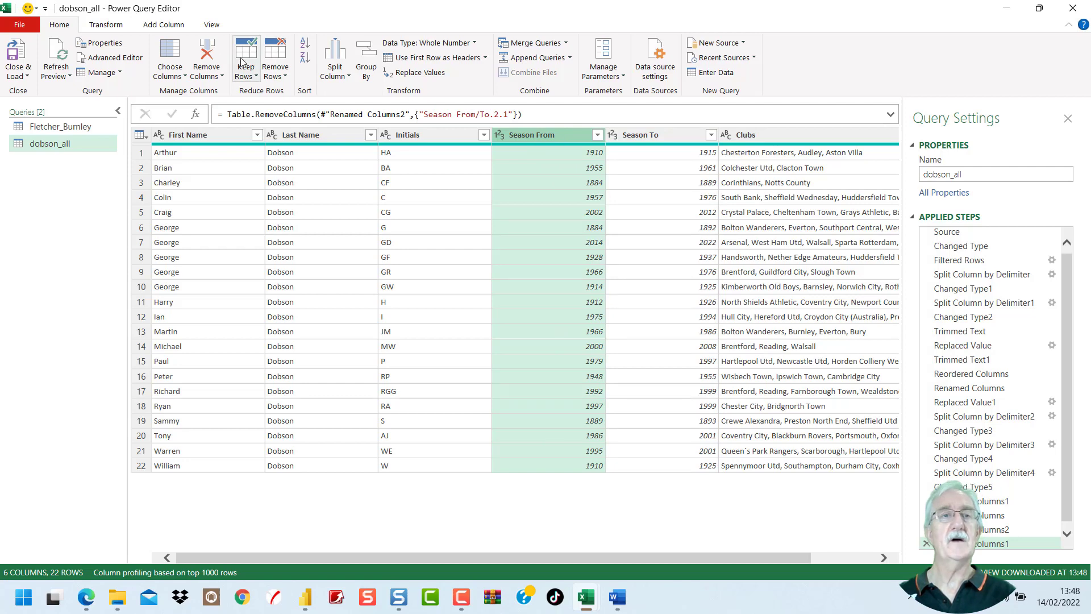
pyautogui.click(165, 26)
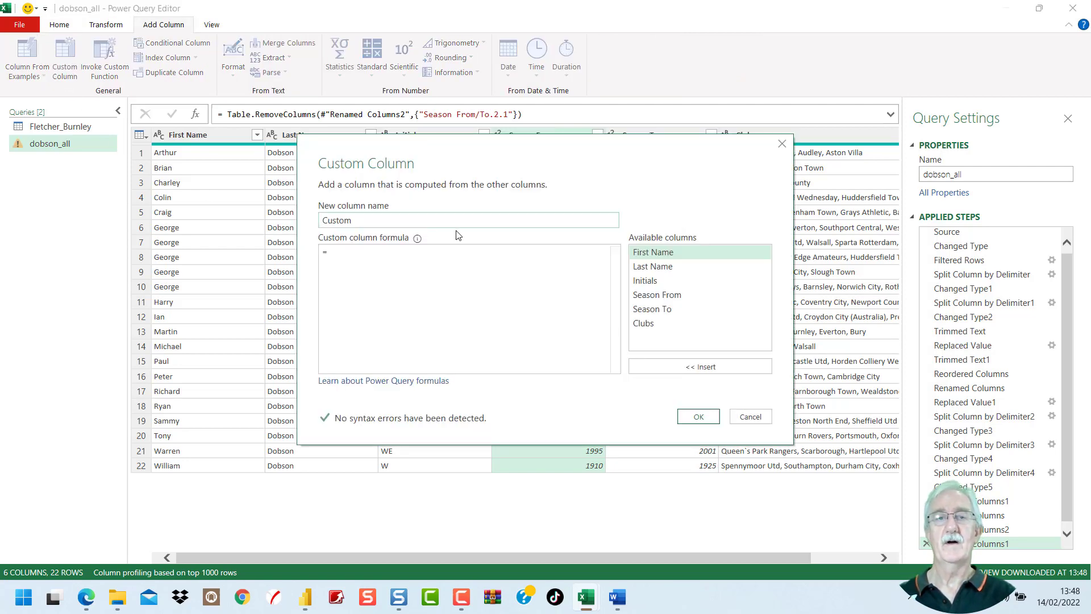
pyautogui.click(354, 220)
pyautogui.doubleClick(339, 221)
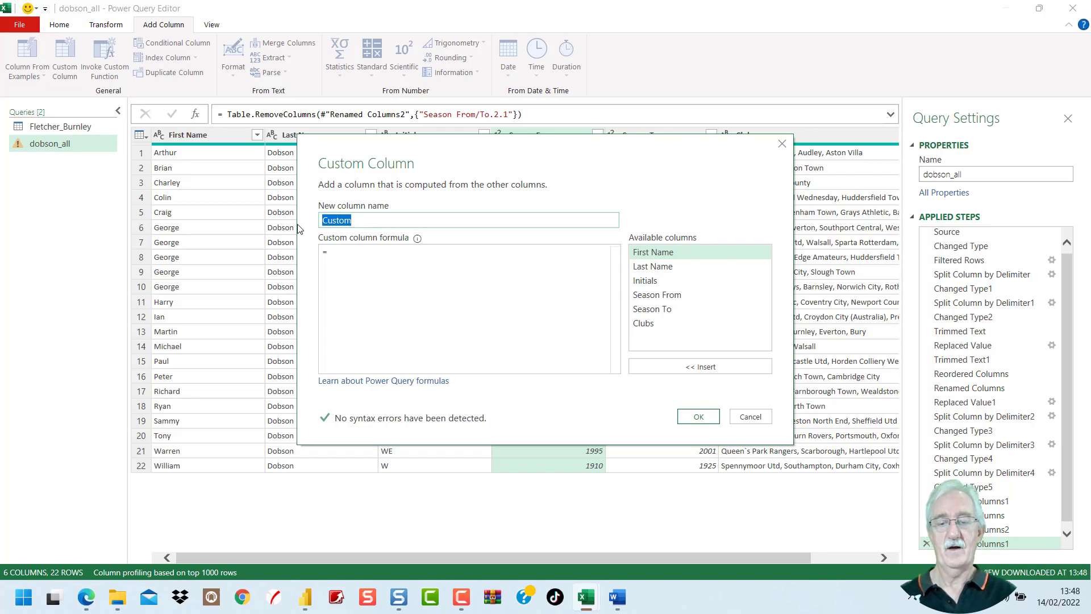
pyautogui.write('Years ')
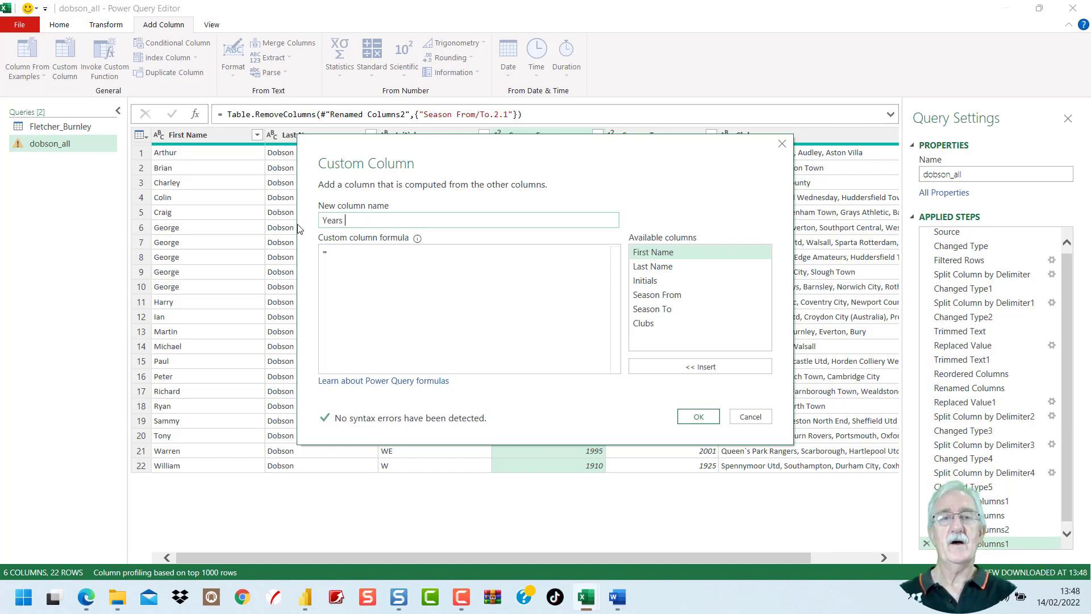
pyautogui.write('Active')
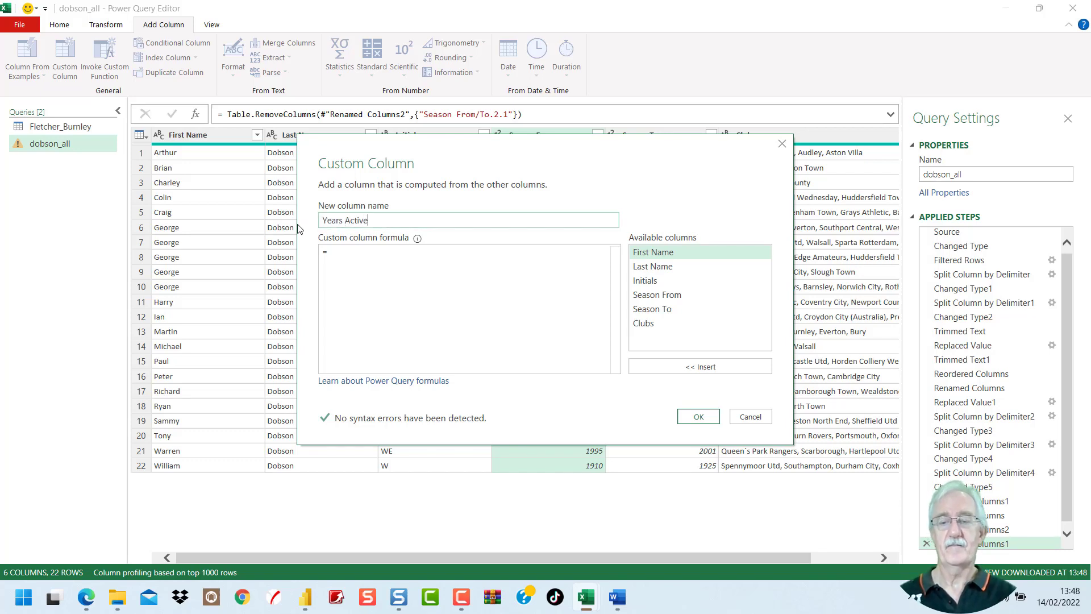
# Define the Years Active custom column with the formula ([Season To]-.5)-([Season From]+0.5)
pyautogui.click(352, 254)
pyautogui.doubleClick(665, 310)
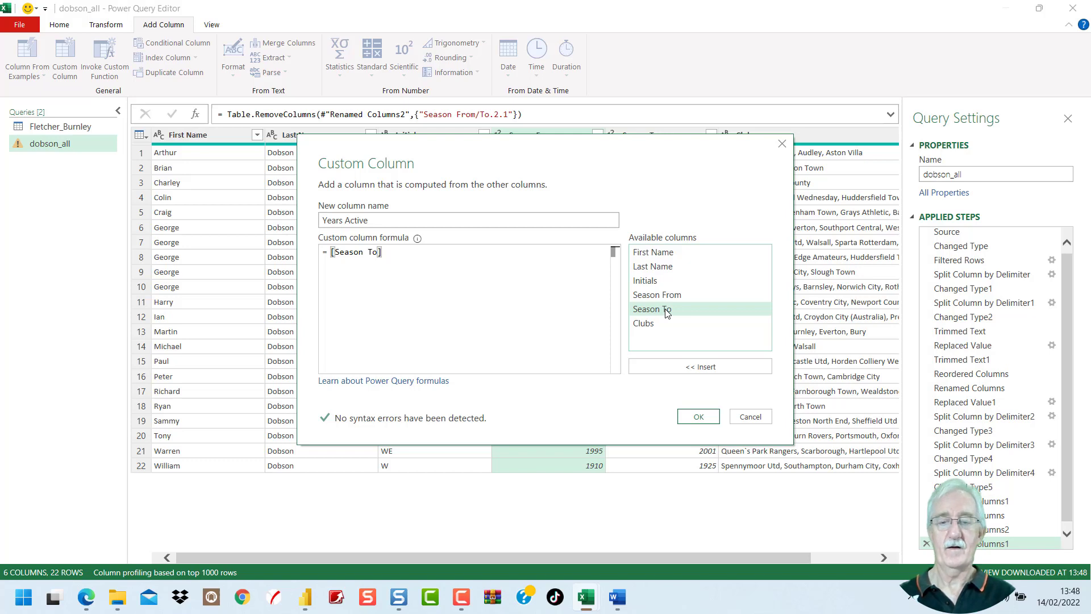
pyautogui.write('-')
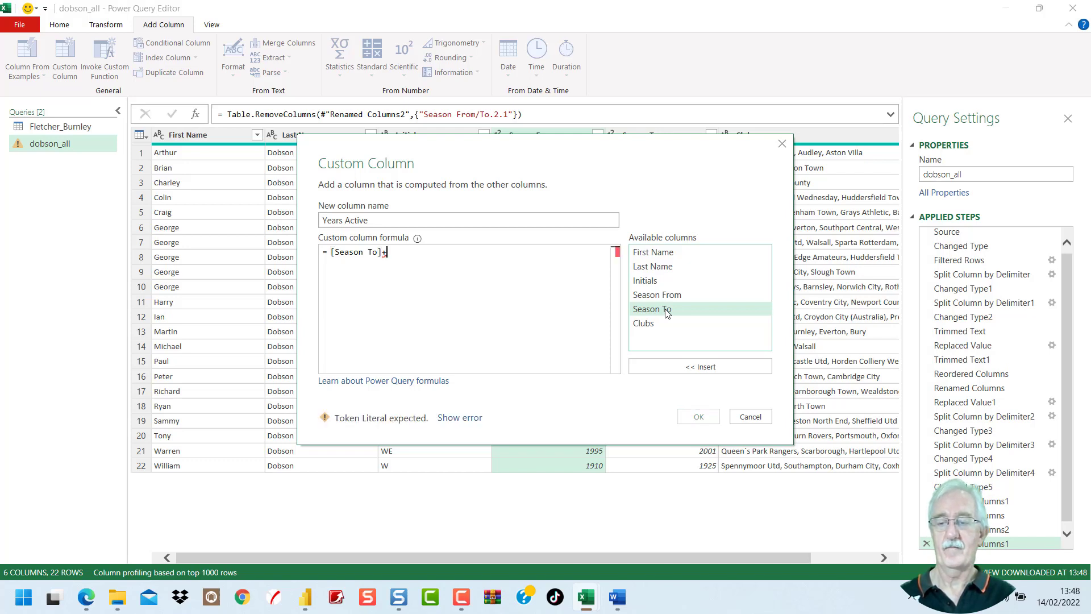
pyautogui.press('BackSpace')
pyautogui.write('-.5')
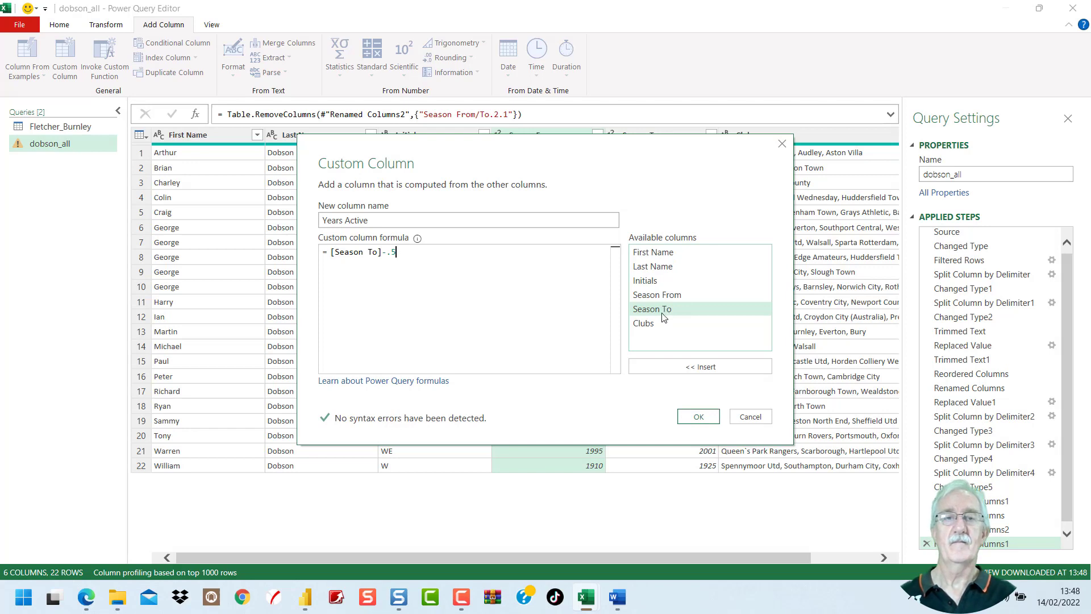
pyautogui.write(')-([Season From]+0.5)')
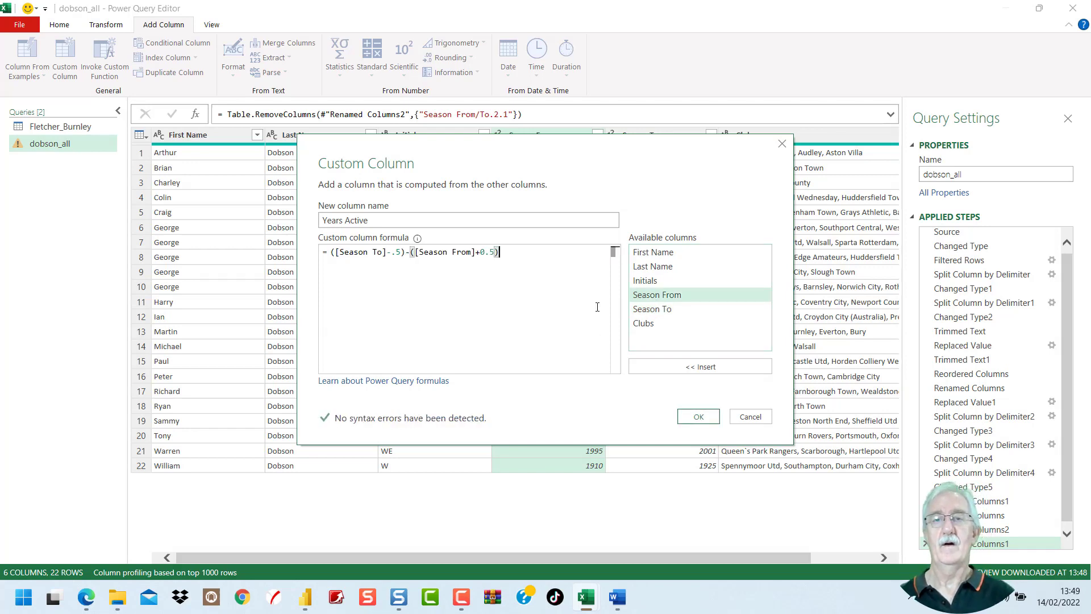
pyautogui.click(690, 419)
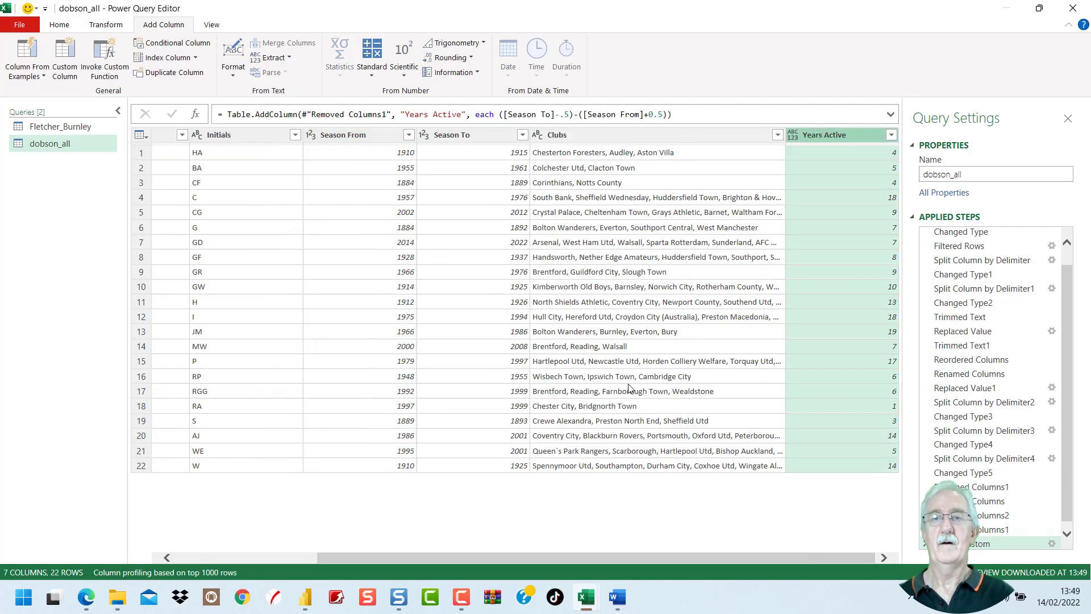
# Set the Years Active column's data type to Decimal Number and place the column between Season To and Clubs
pyautogui.click(792, 134)
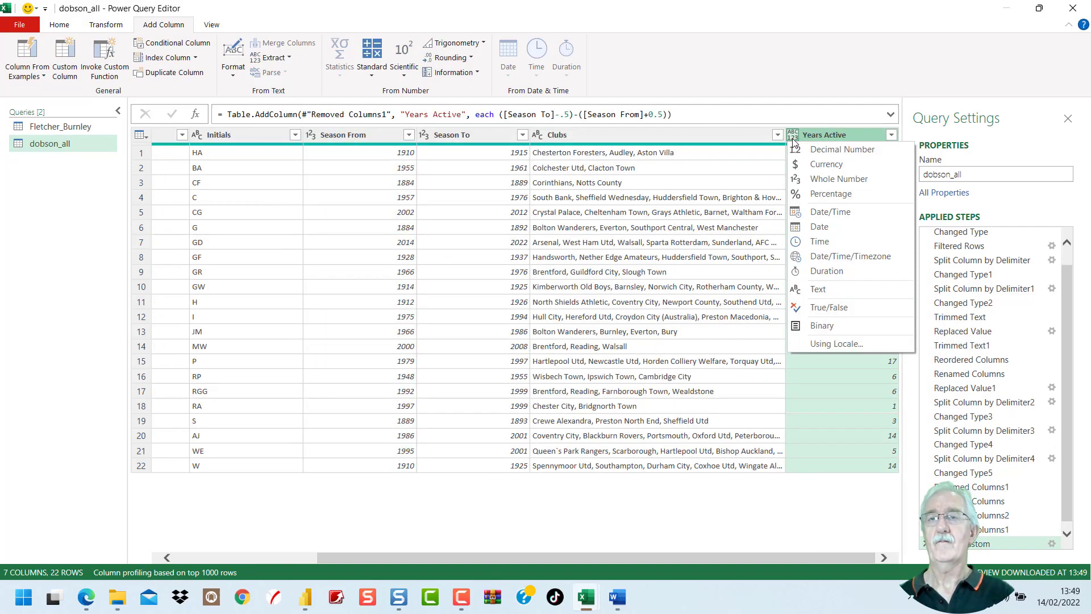
pyautogui.click(821, 150)
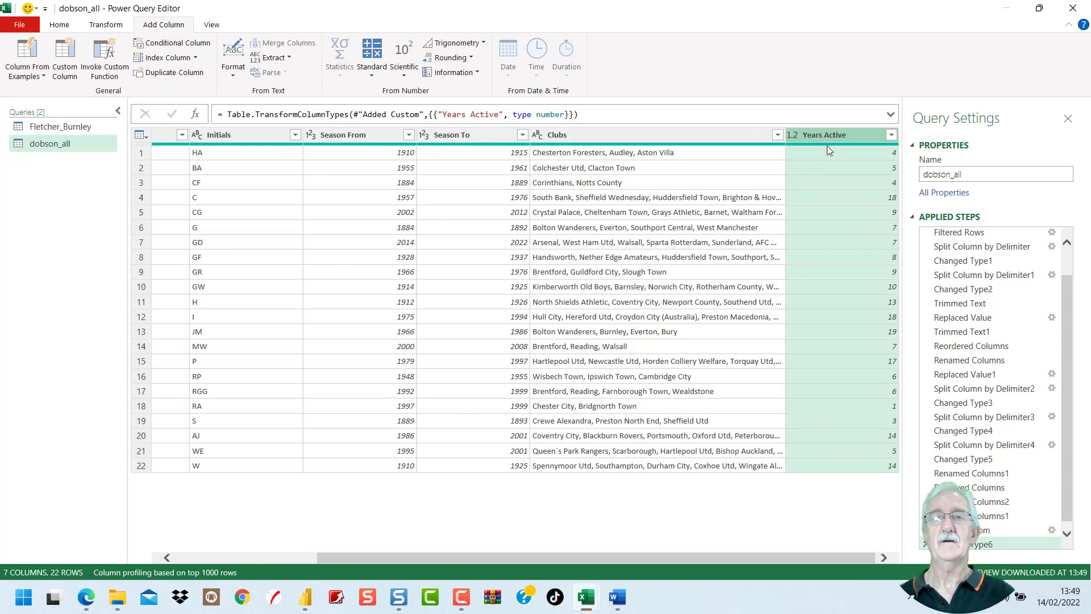
pyautogui.moveTo(834, 138); pyautogui.dragTo(547, 238)
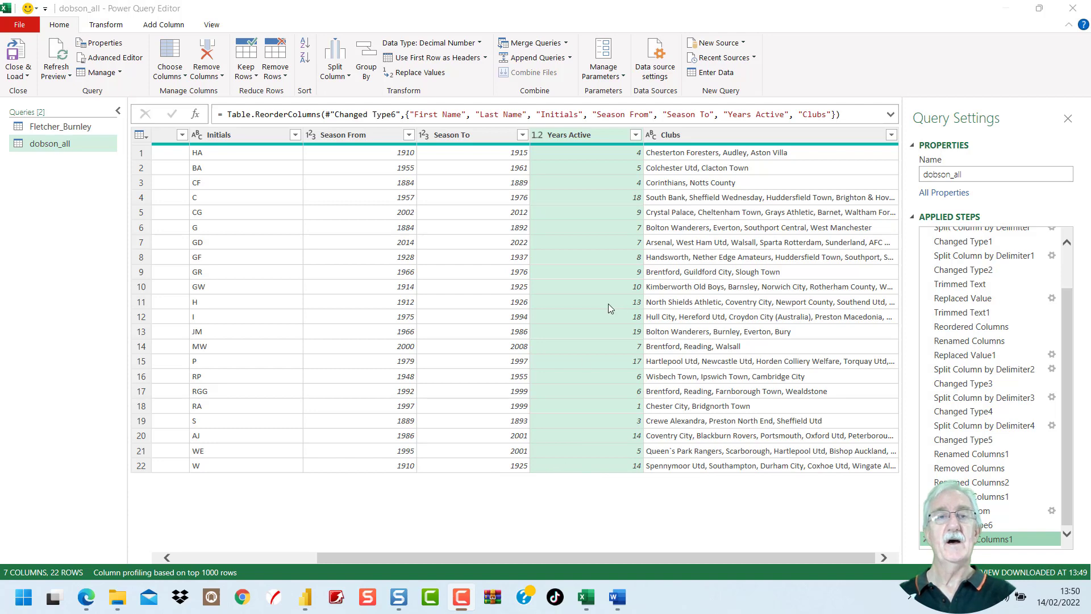
# Split the Clubs column by the Comma delimiter at each occurrence of the delimiter
pyautogui.click(688, 134)
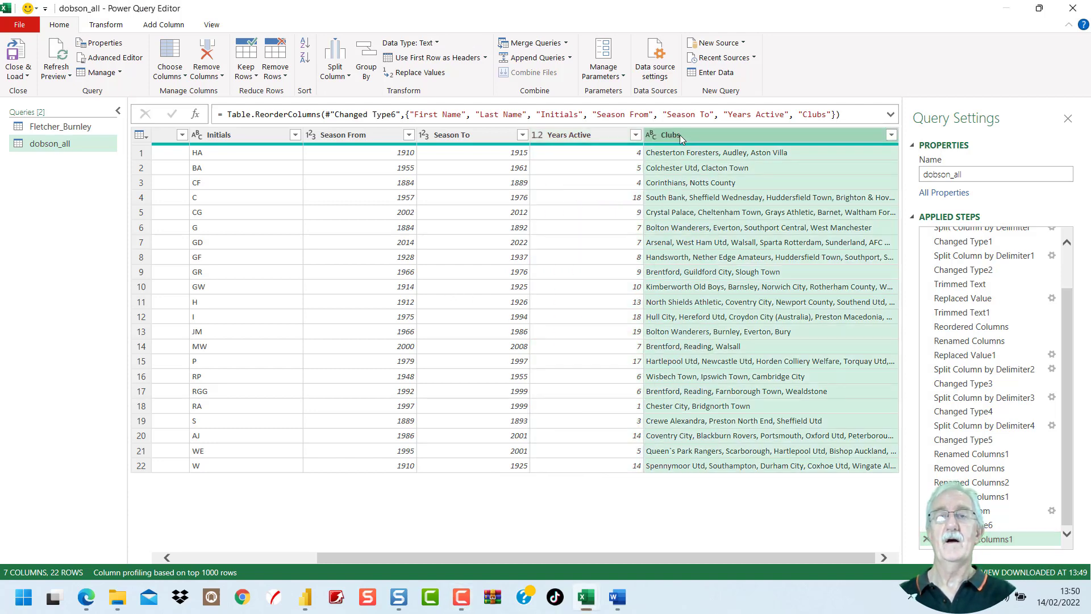
pyautogui.click(349, 78)
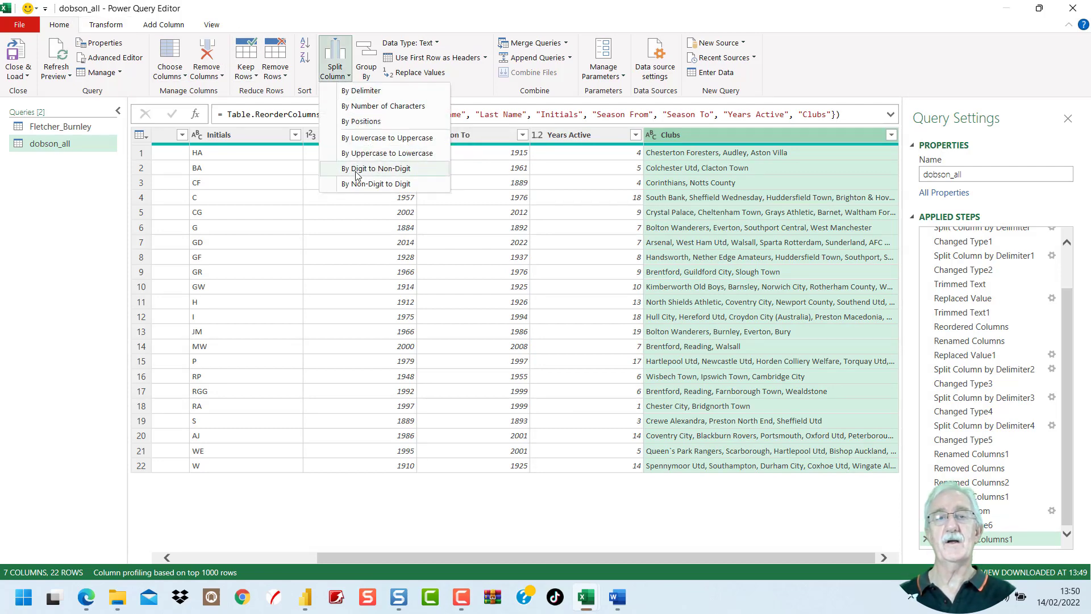
pyautogui.click(365, 94)
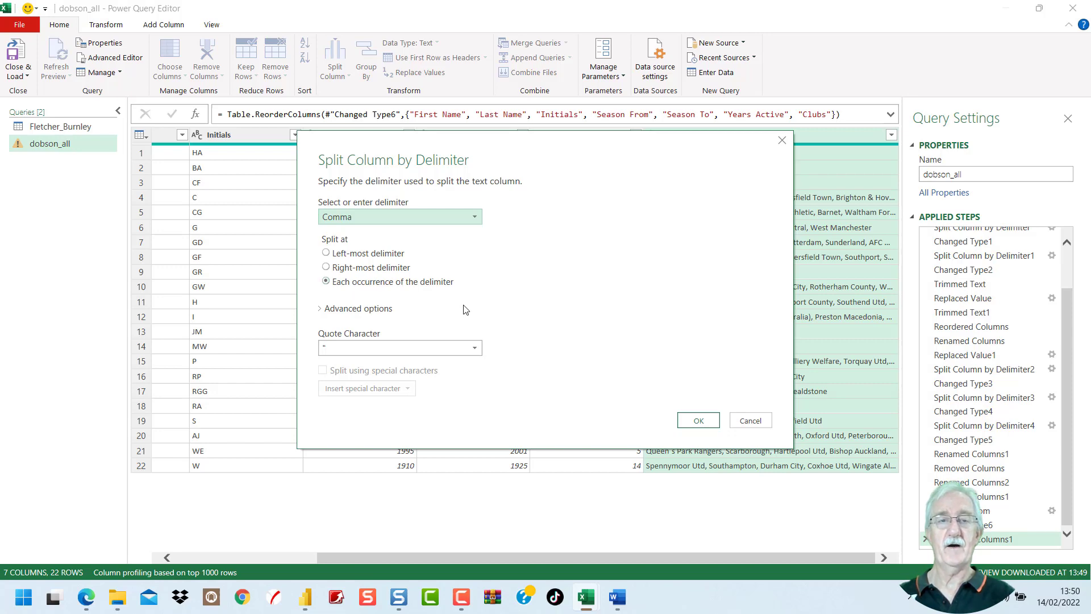
pyautogui.click(695, 424)
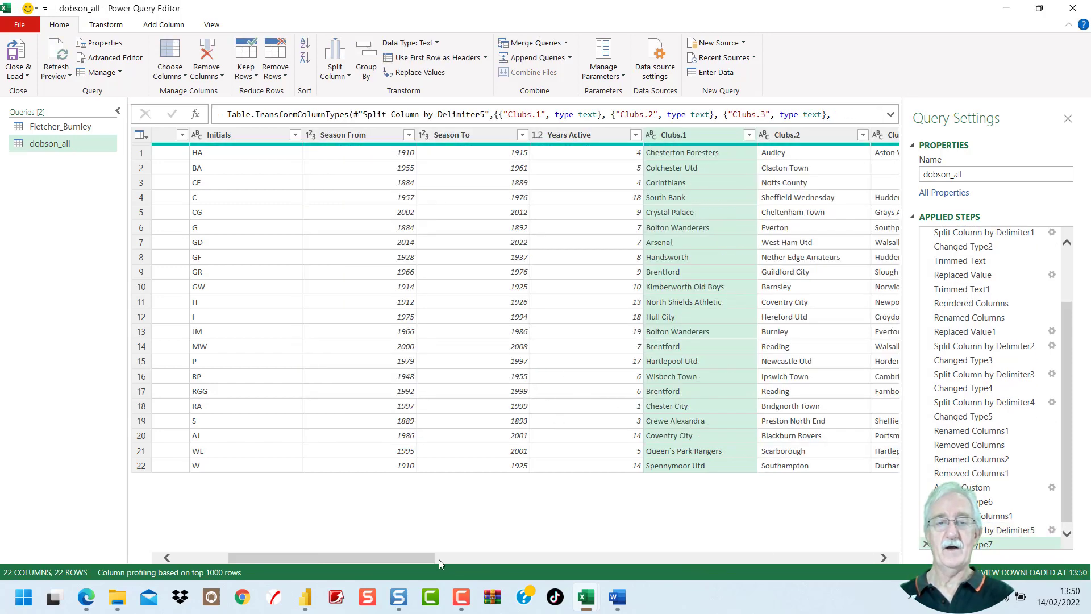
# Trim the text in all the split club columns, Clubs.1 through Clubs.16, in one operation
pyautogui.moveTo(425, 560); pyautogui.dragTo(866, 560)
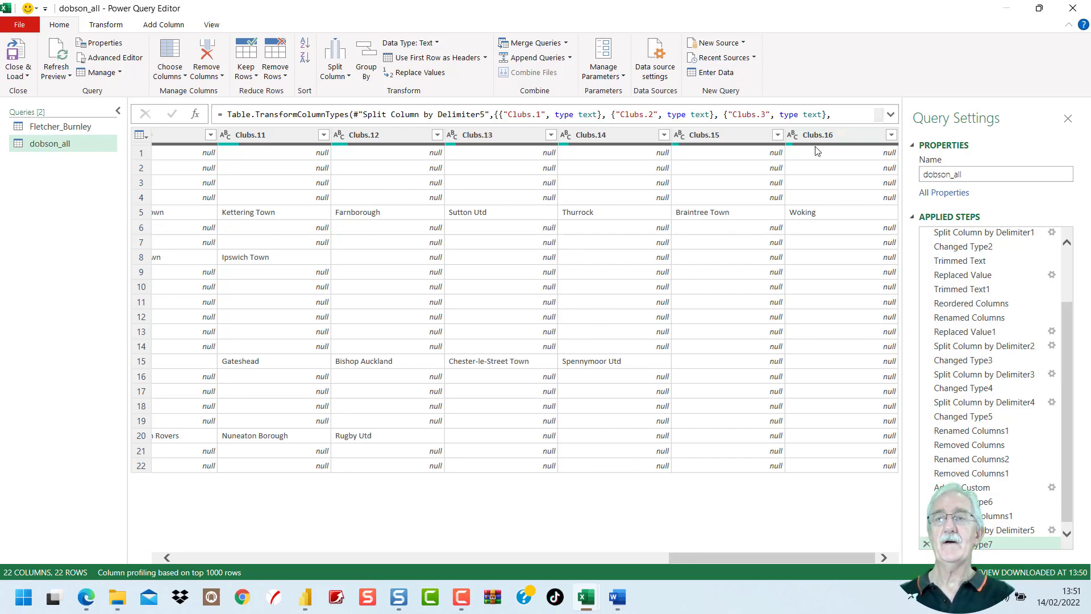
pyautogui.moveTo(711, 554); pyautogui.dragTo(328, 512)
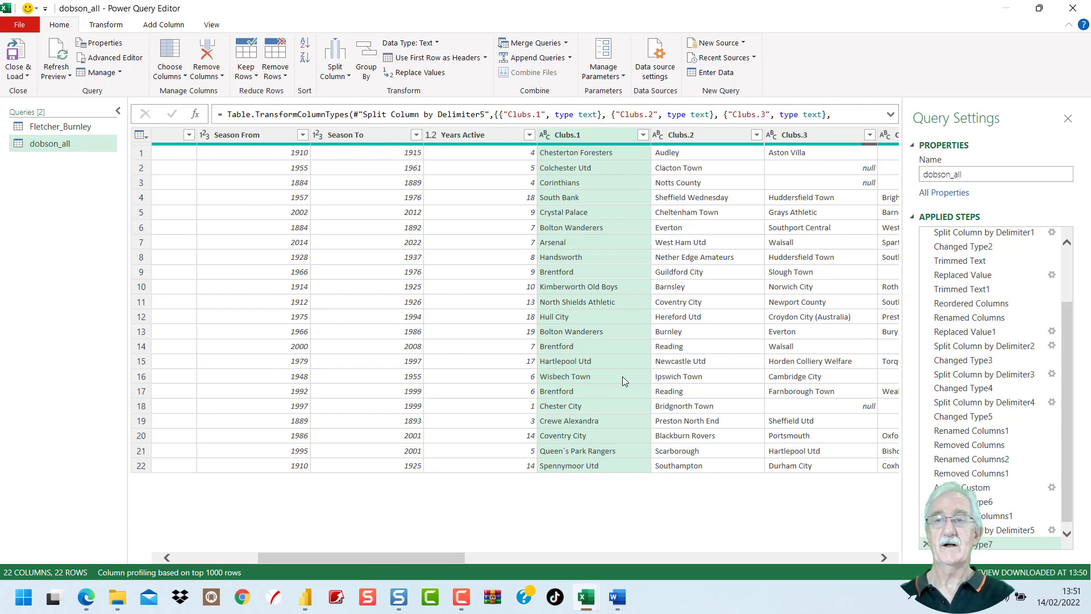
pyautogui.hotkey('shift', 'Right')
pyautogui.hotkey('shift', 'Right')
pyautogui.hotkey('shift', 'Right')
pyautogui.hotkey('shift', 'Right')
pyautogui.hotkey('shift', 'Right')
pyautogui.hotkey('shift', 'Right')
pyautogui.hotkey('shift', 'Right')
pyautogui.hotkey('shift', 'Right')
pyautogui.hotkey('shift', 'Right')
pyautogui.hotkey('shift', 'Right')
pyautogui.hotkey('shift', 'Right')
pyautogui.hotkey('shift', 'Right')
pyautogui.hotkey('shift', 'Right')
pyautogui.hotkey('shift', 'Right')
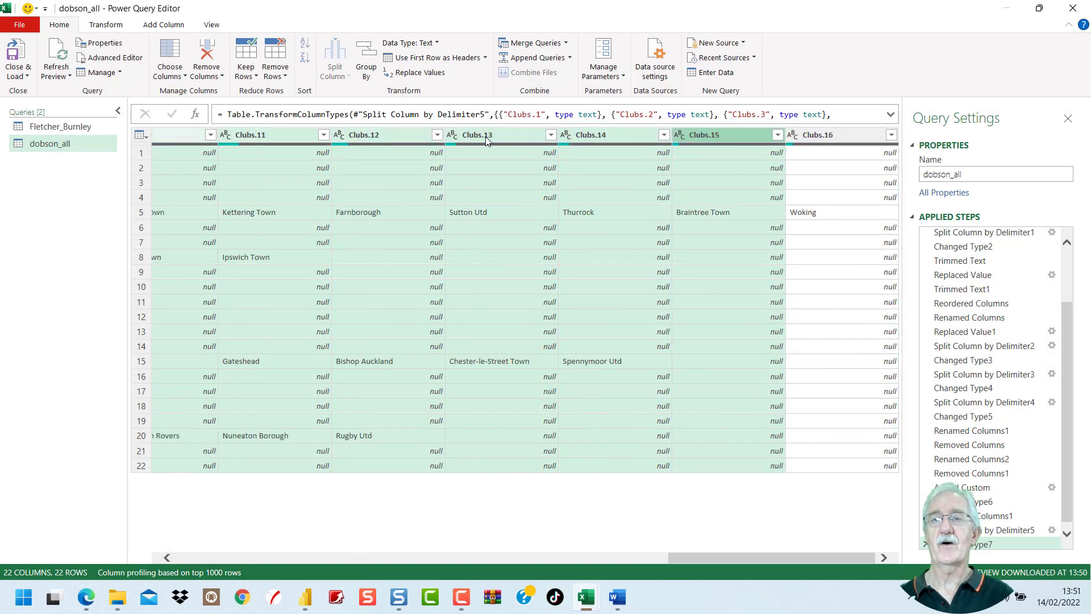
pyautogui.hotkey('shift', 'Right')
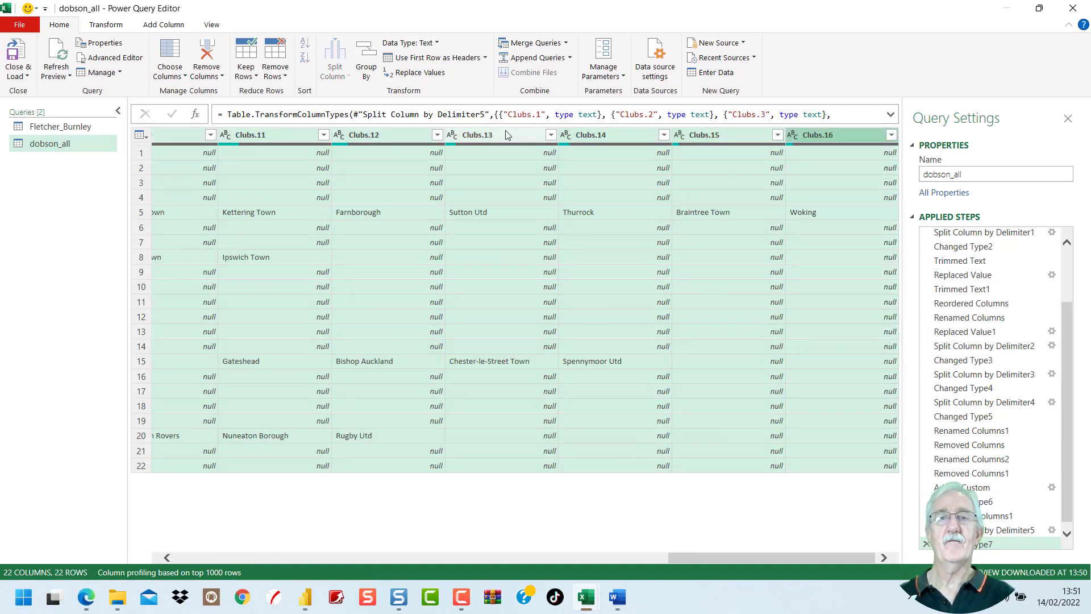
pyautogui.rightClick(506, 131)
pyautogui.moveTo(570, 283)
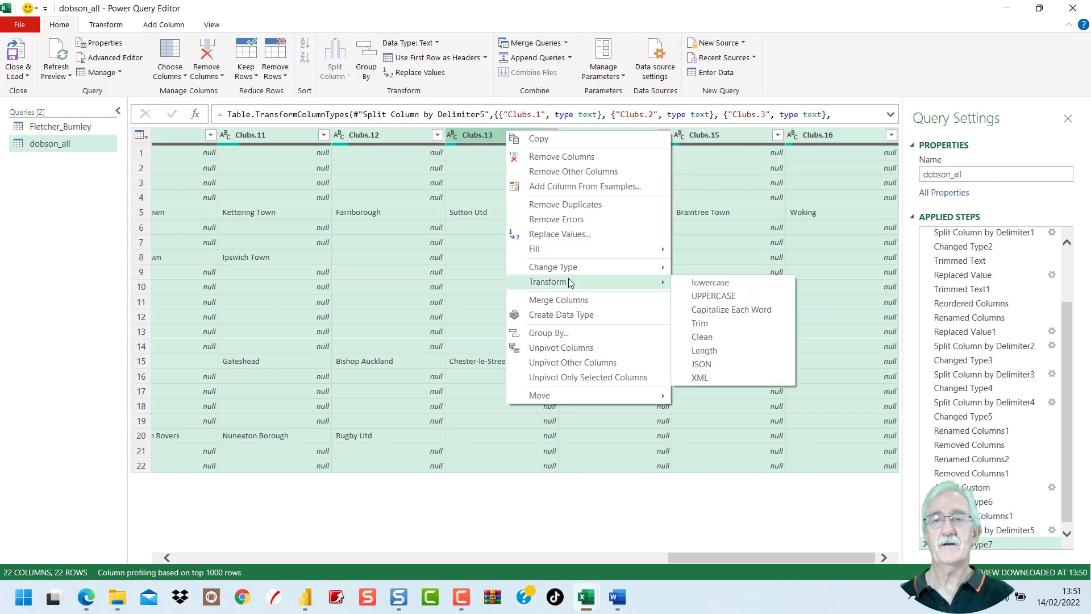
pyautogui.click(705, 324)
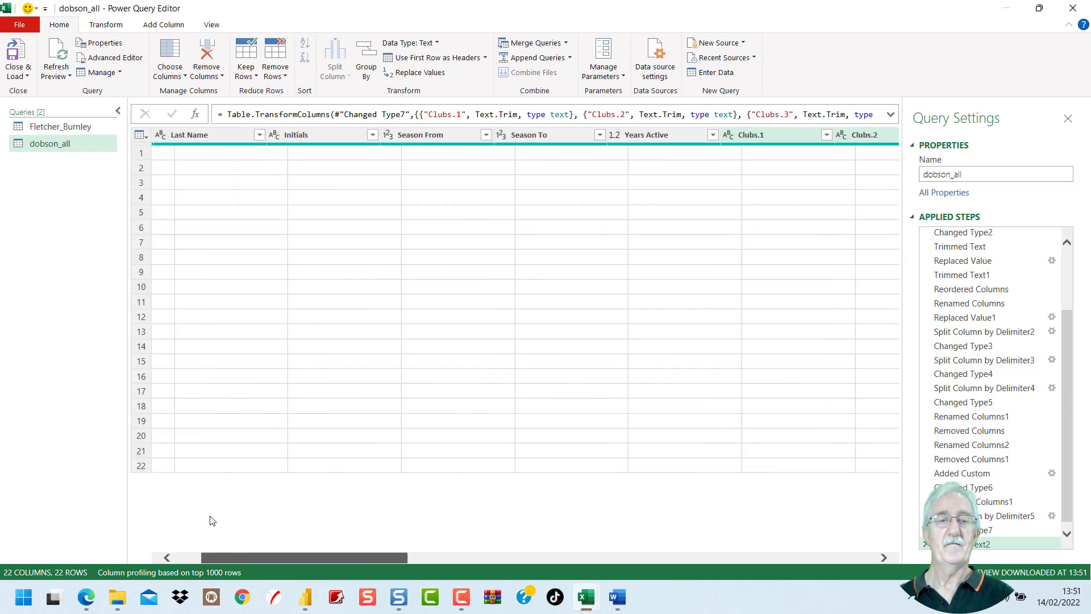
# Close the query editor and load the query as a table into the existing worksheet at cell F6 of Dobson_Any
pyautogui.scroll(2, 1020, 375)
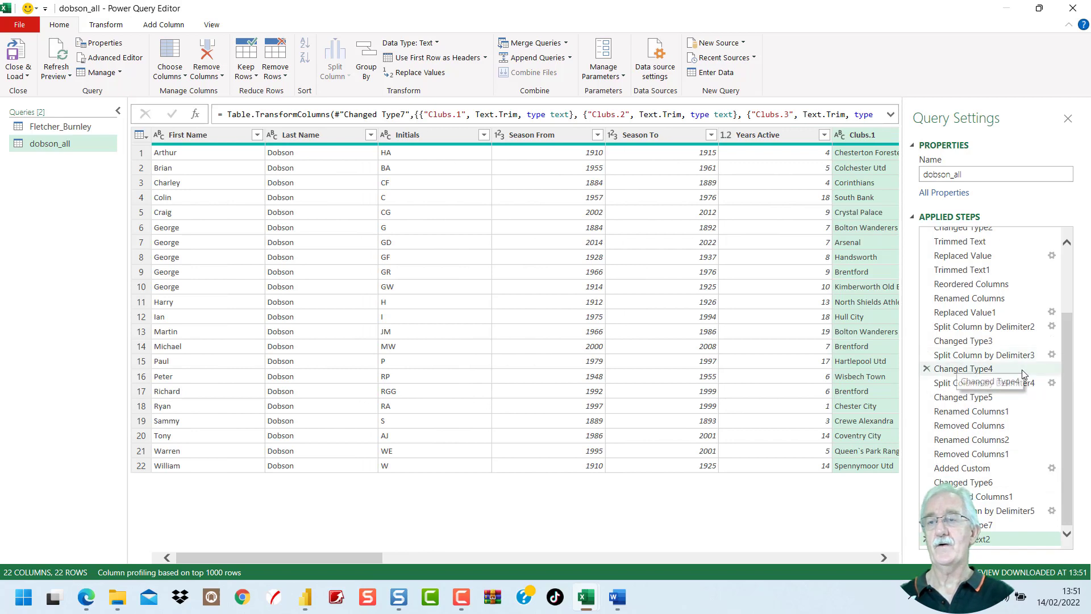
pyautogui.scroll(3, 1017, 381)
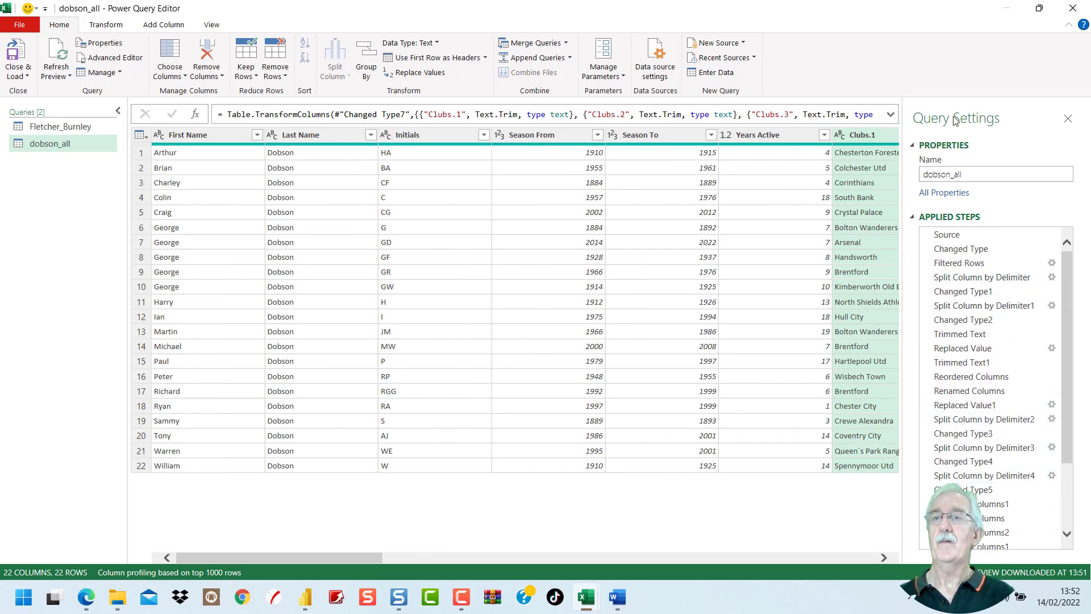
pyautogui.click(27, 77)
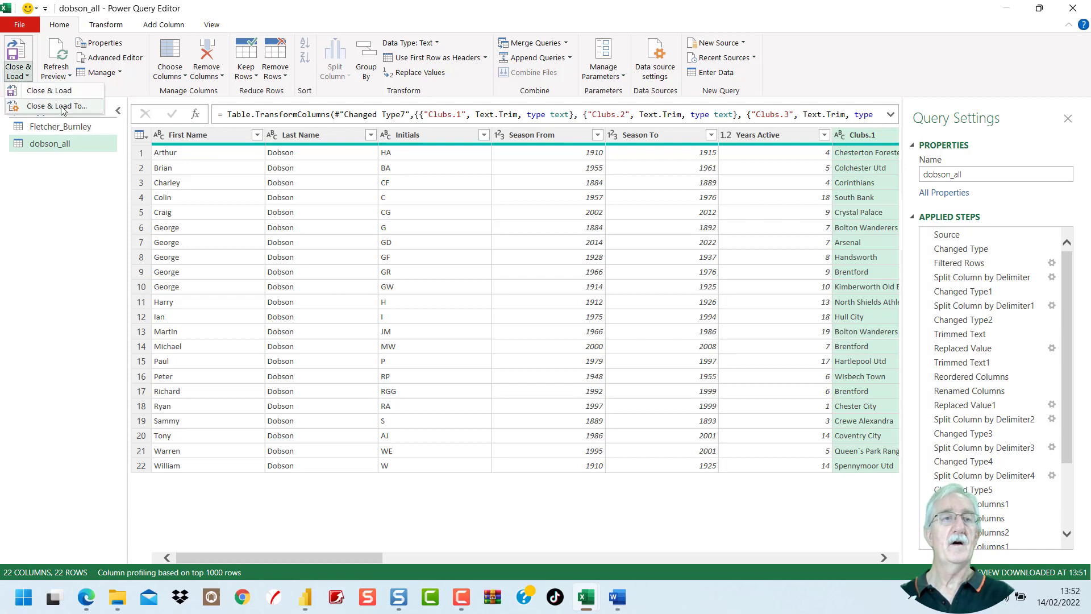
pyautogui.click(63, 106)
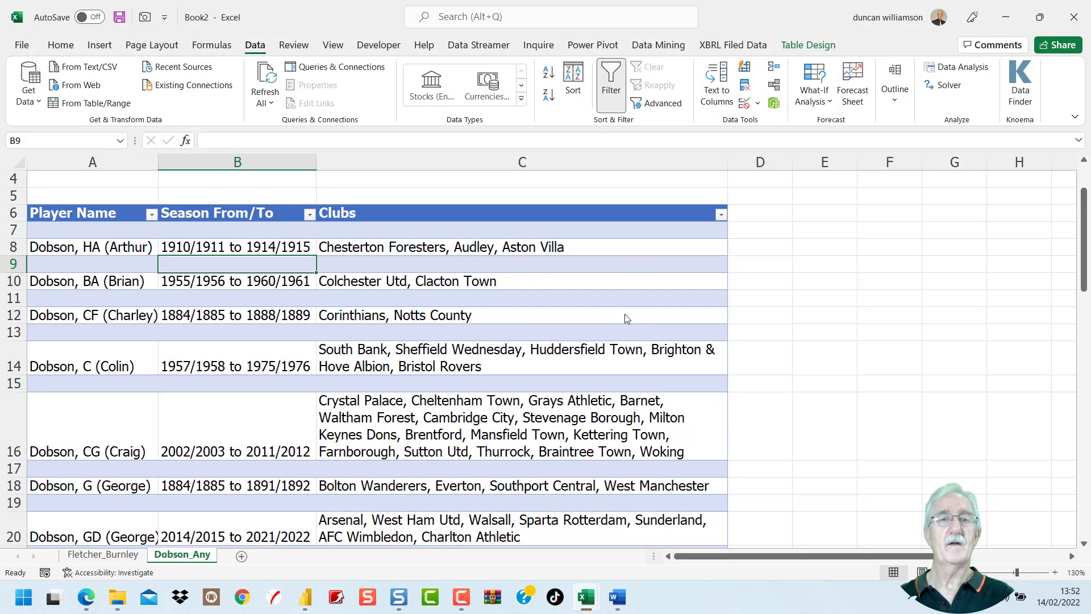
pyautogui.click(401, 327)
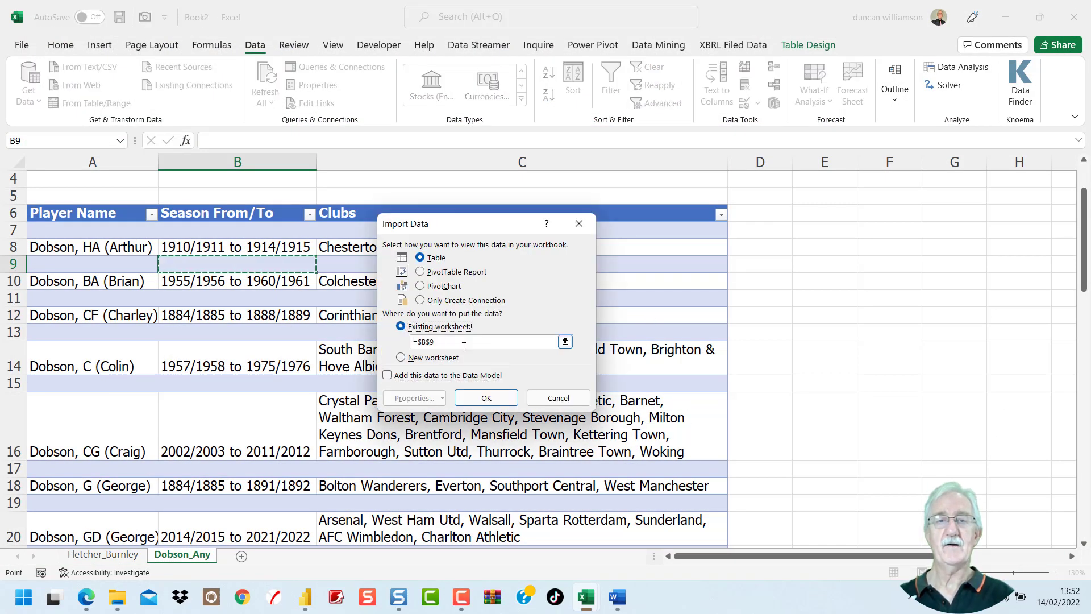
pyautogui.click(565, 341)
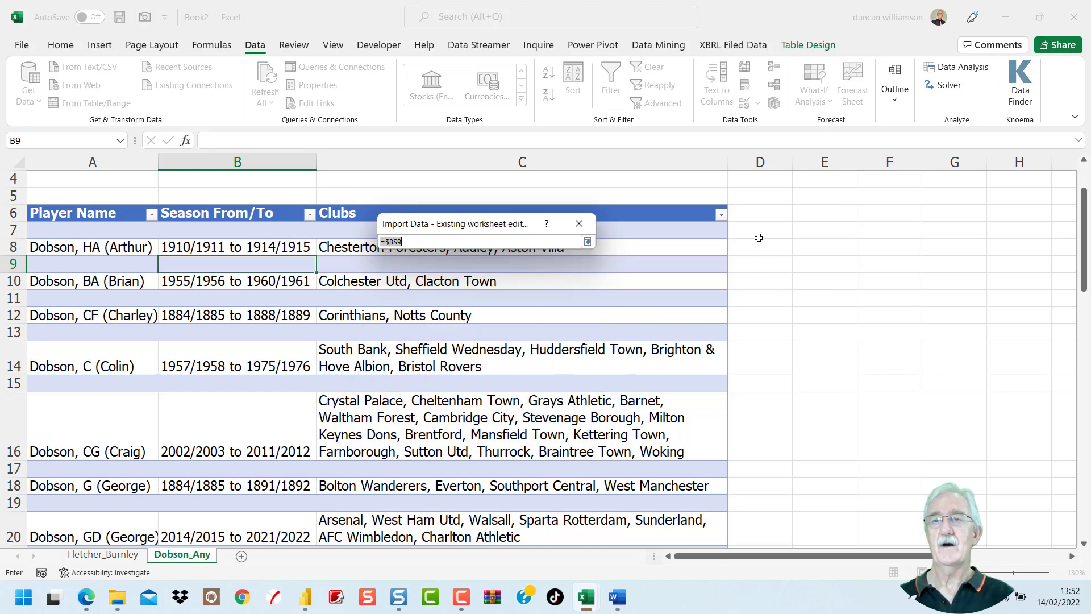
pyautogui.click(874, 212)
pyautogui.press('Return')
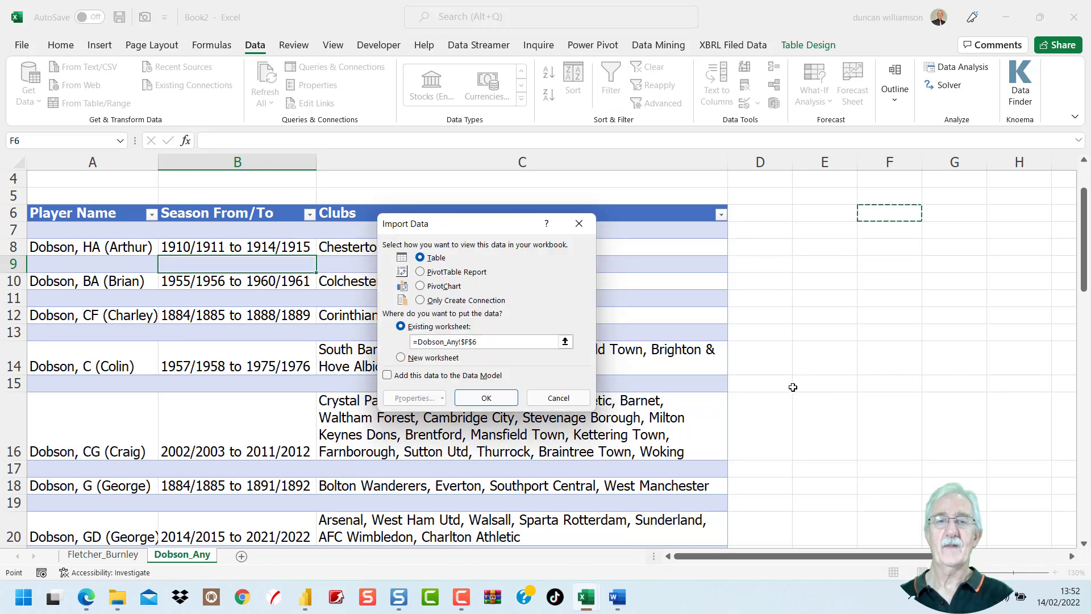
pyautogui.click(486, 398)
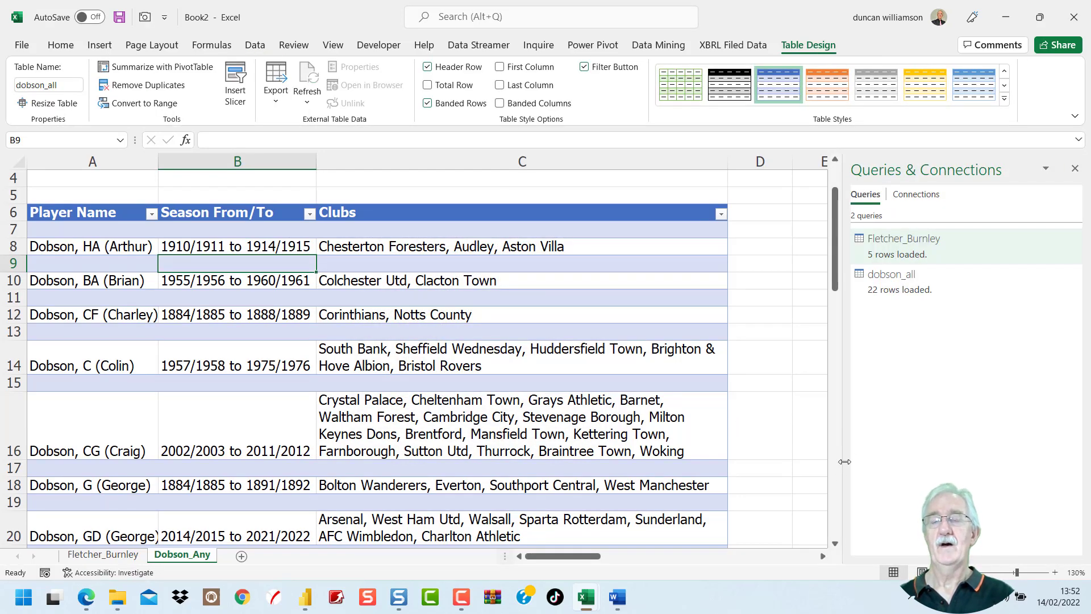
# Check the count of First Name entries in the newly loaded table by selecting them
pyautogui.moveTo(583, 555); pyautogui.dragTo(637, 556)
pyautogui.keyDown('ctrl'); pyautogui.scroll(-4, 463, 355); pyautogui.keyUp('ctrl')
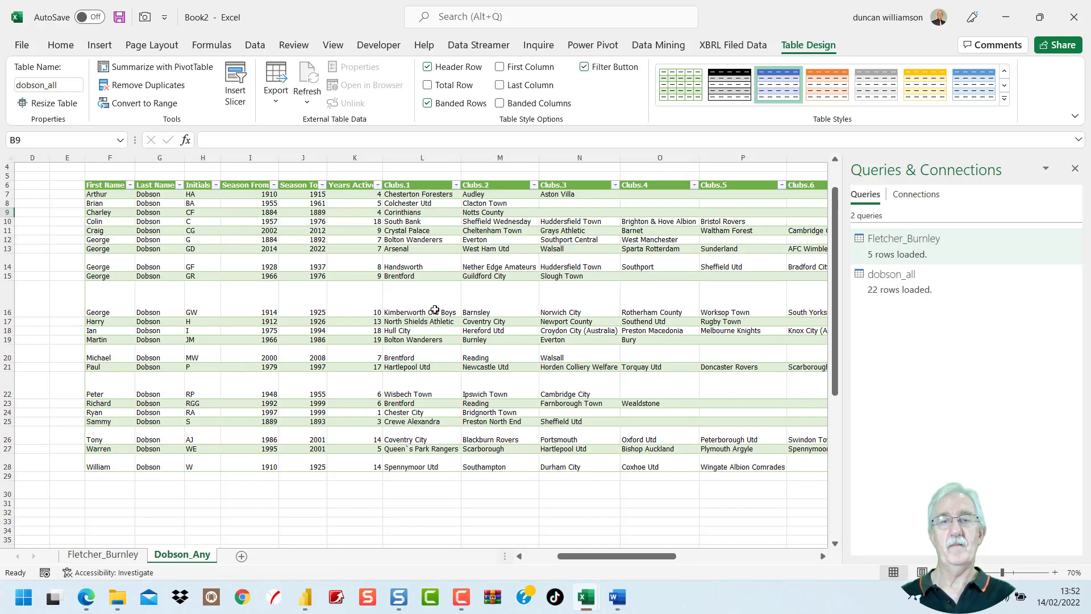
pyautogui.moveTo(100, 194); pyautogui.dragTo(114, 463)
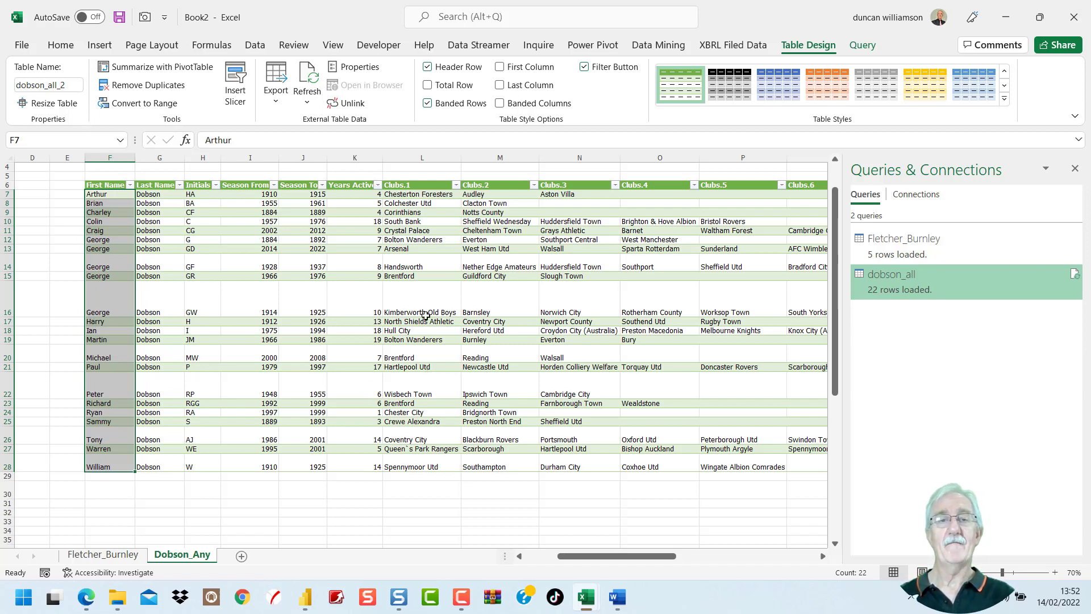
# Turn off text wrapping for the Clubs entries in the original player table, and return to cell A1 after viewing the split club columns
pyautogui.moveTo(645, 557); pyautogui.dragTo(612, 557)
pyautogui.moveTo(282, 195); pyautogui.dragTo(282, 514)
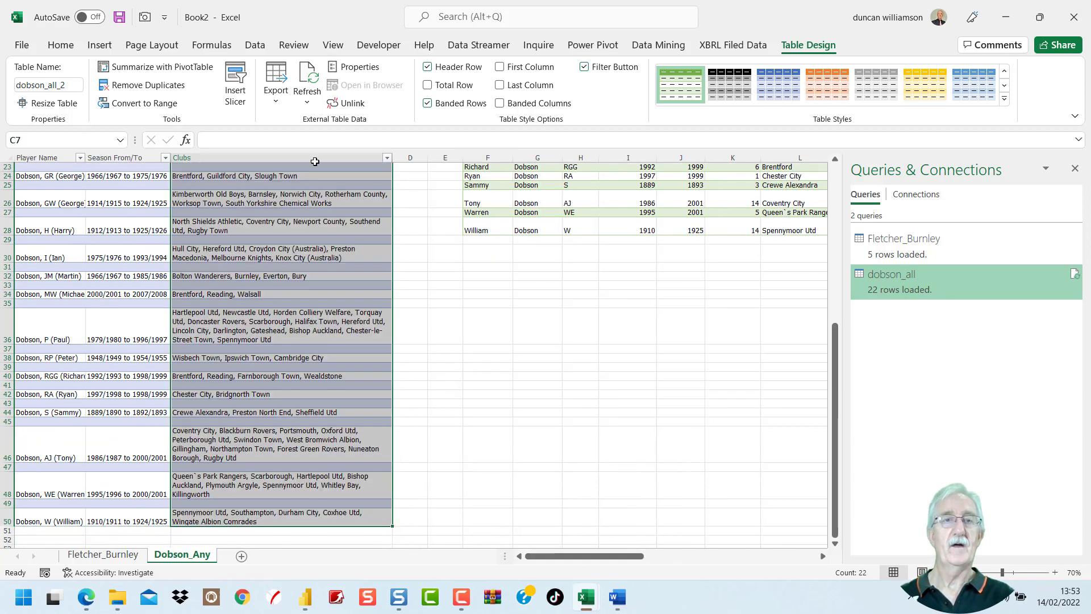
pyautogui.click(61, 45)
pyautogui.click(401, 73)
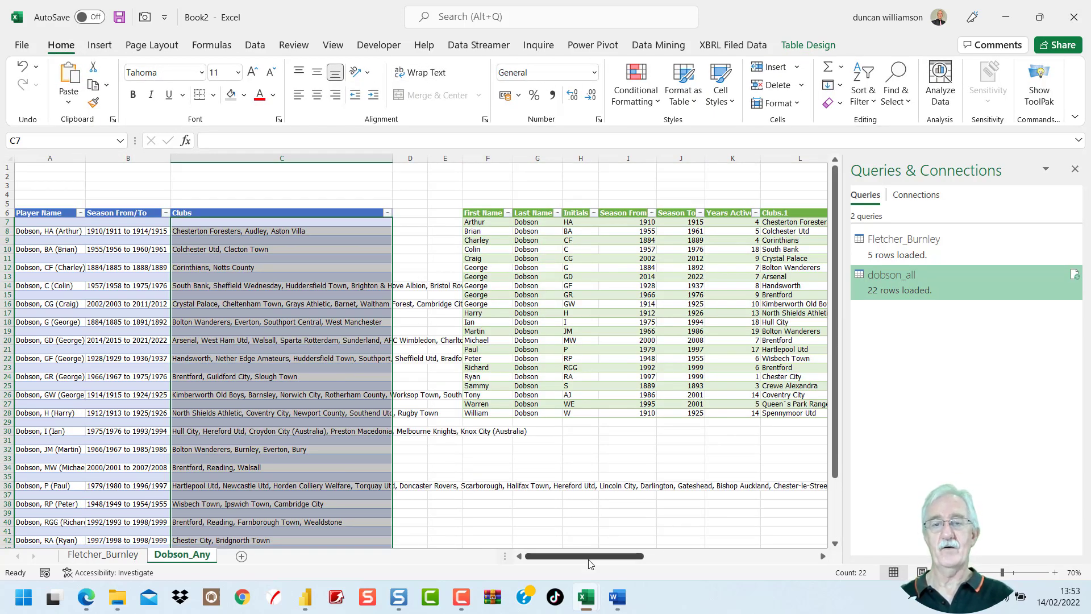
pyautogui.moveTo(591, 557); pyautogui.dragTo(735, 584)
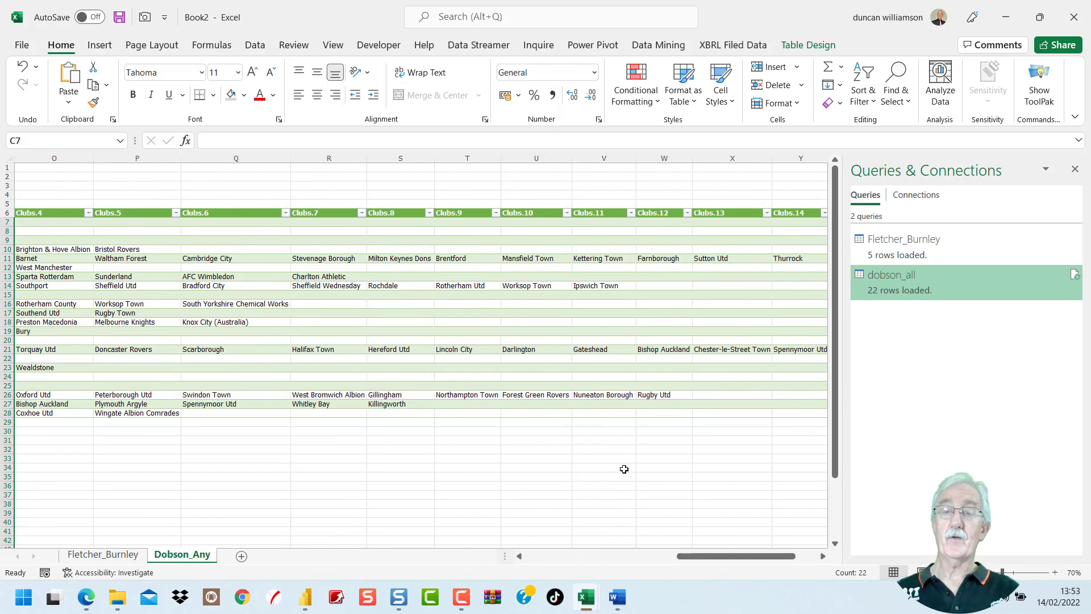
pyautogui.hotkey('ctrl', 'Home')
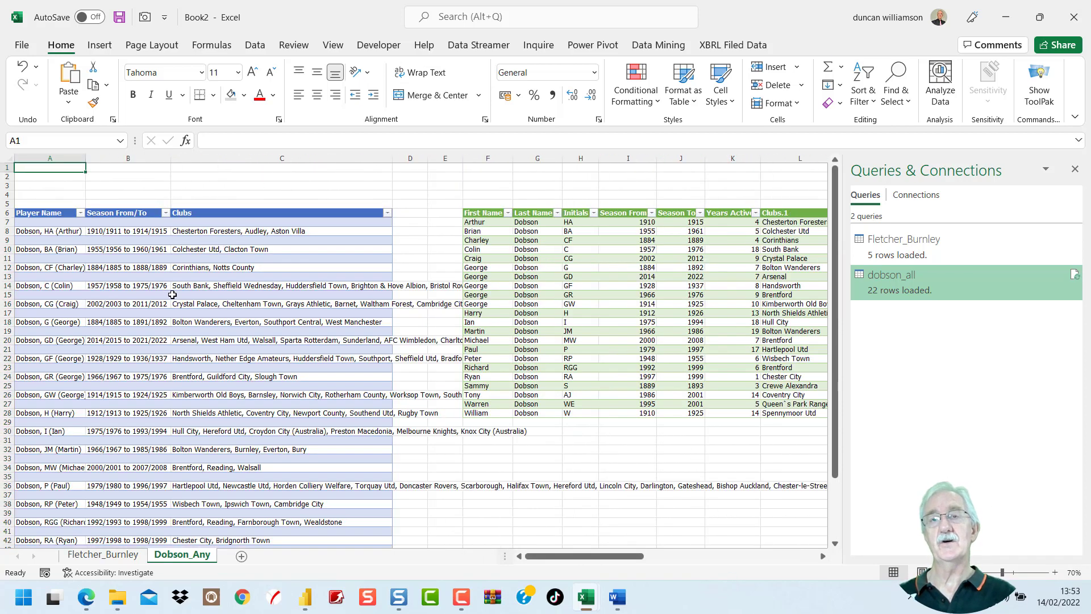